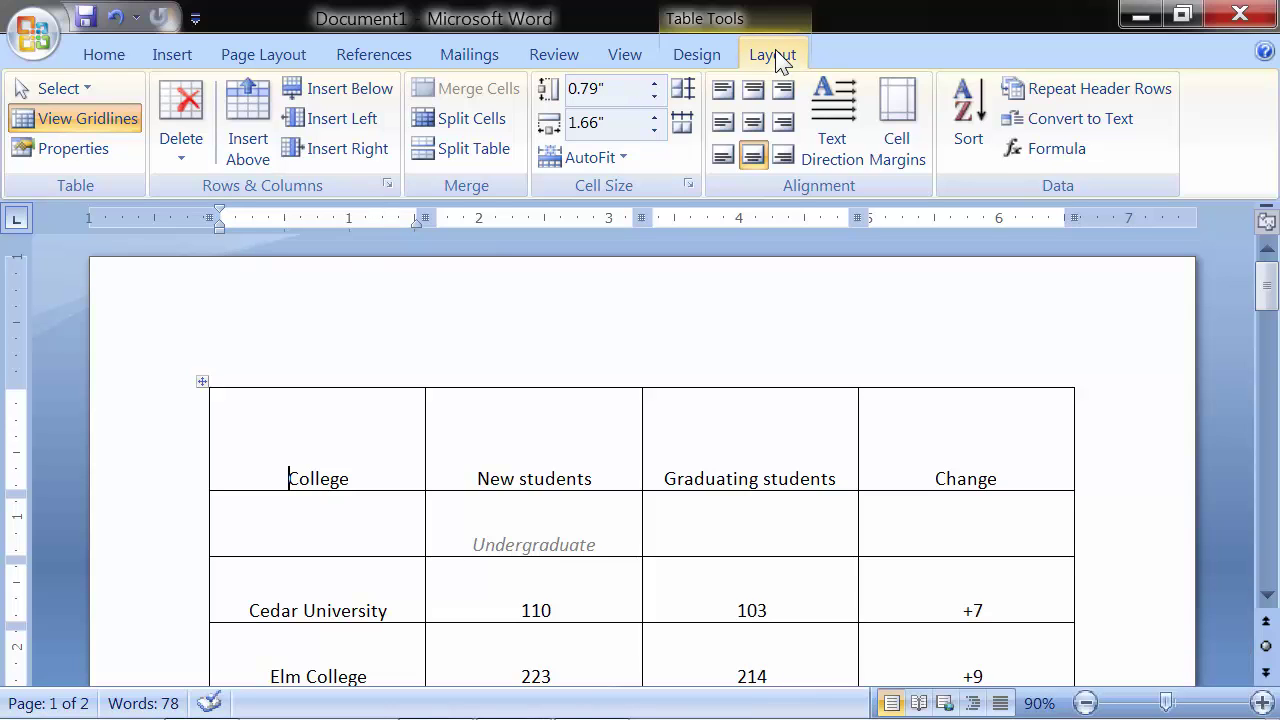
Step: Select the entire enrollment table from the header row down
scroll(577, 460, down, 1)
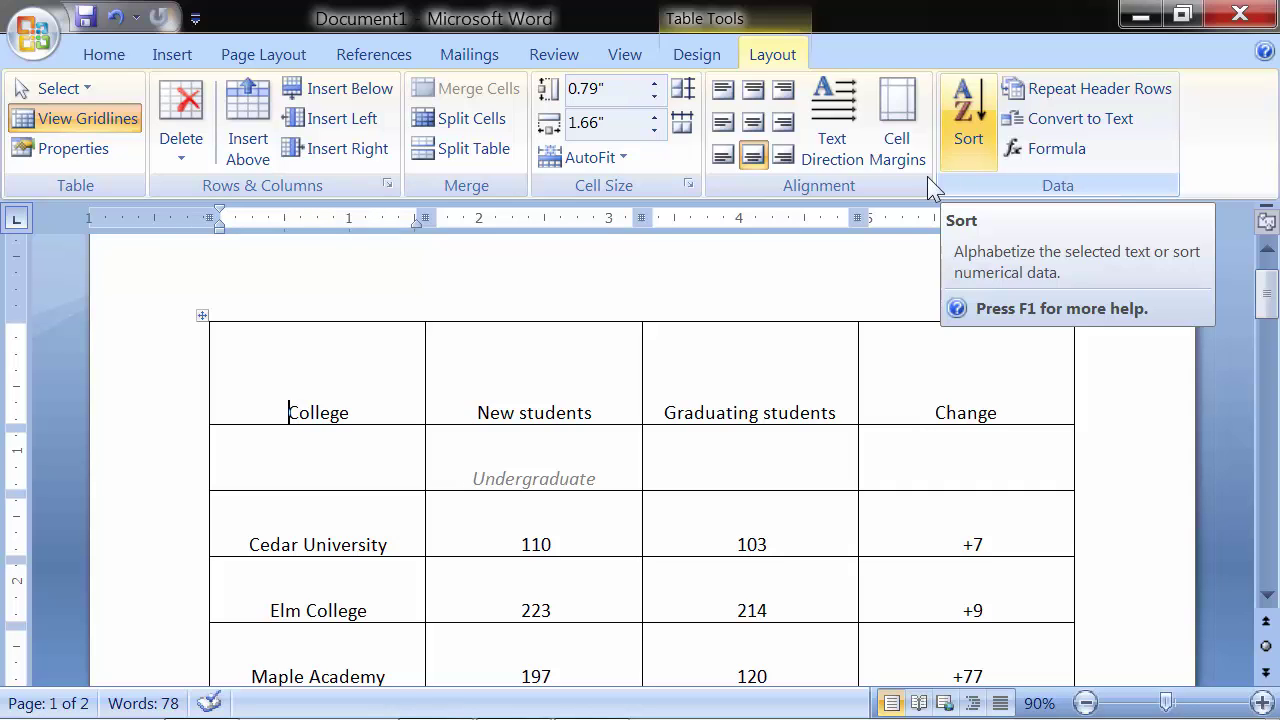
scroll(291, 446, down, 1)
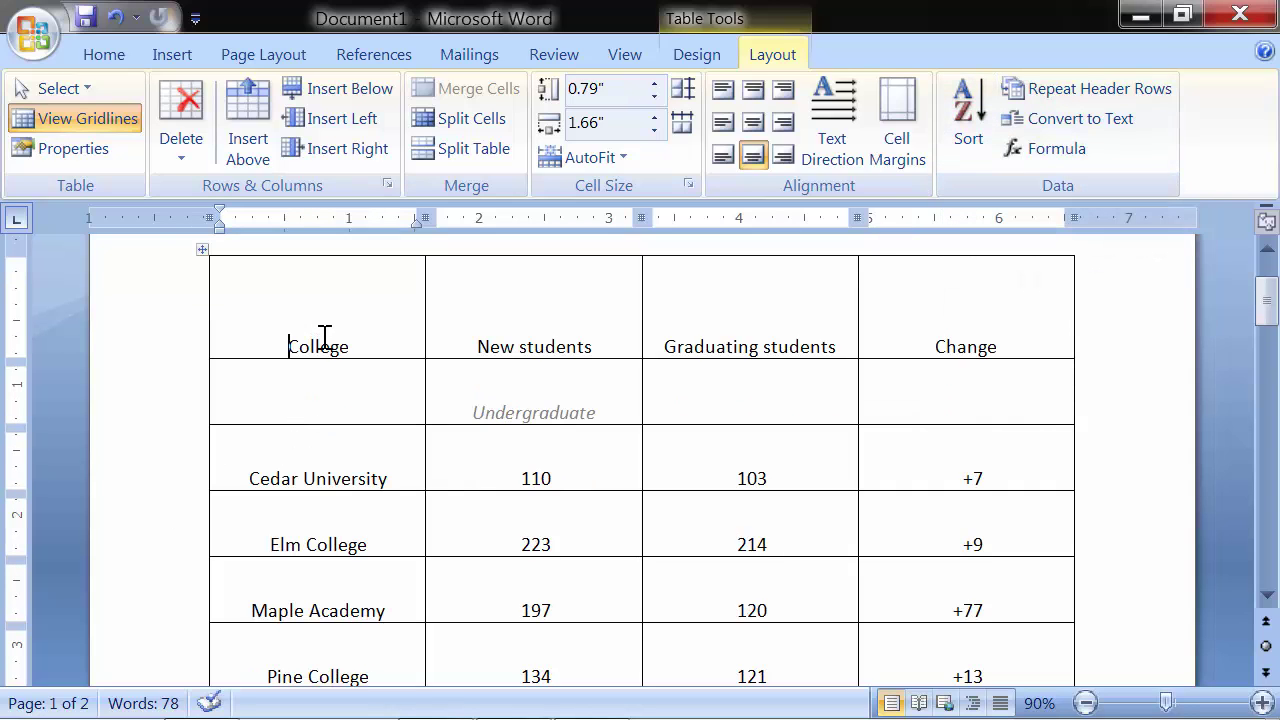
drag(324, 337, 944, 660)
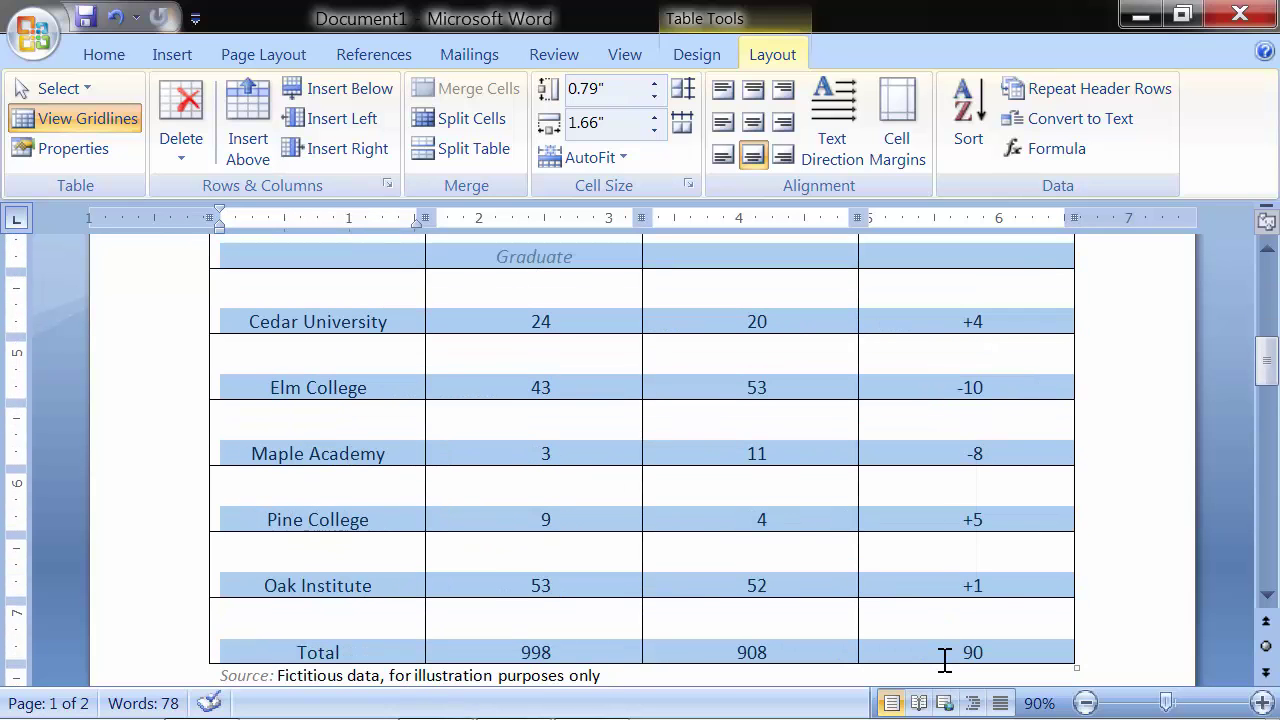
drag(960, 625, 934, 588)
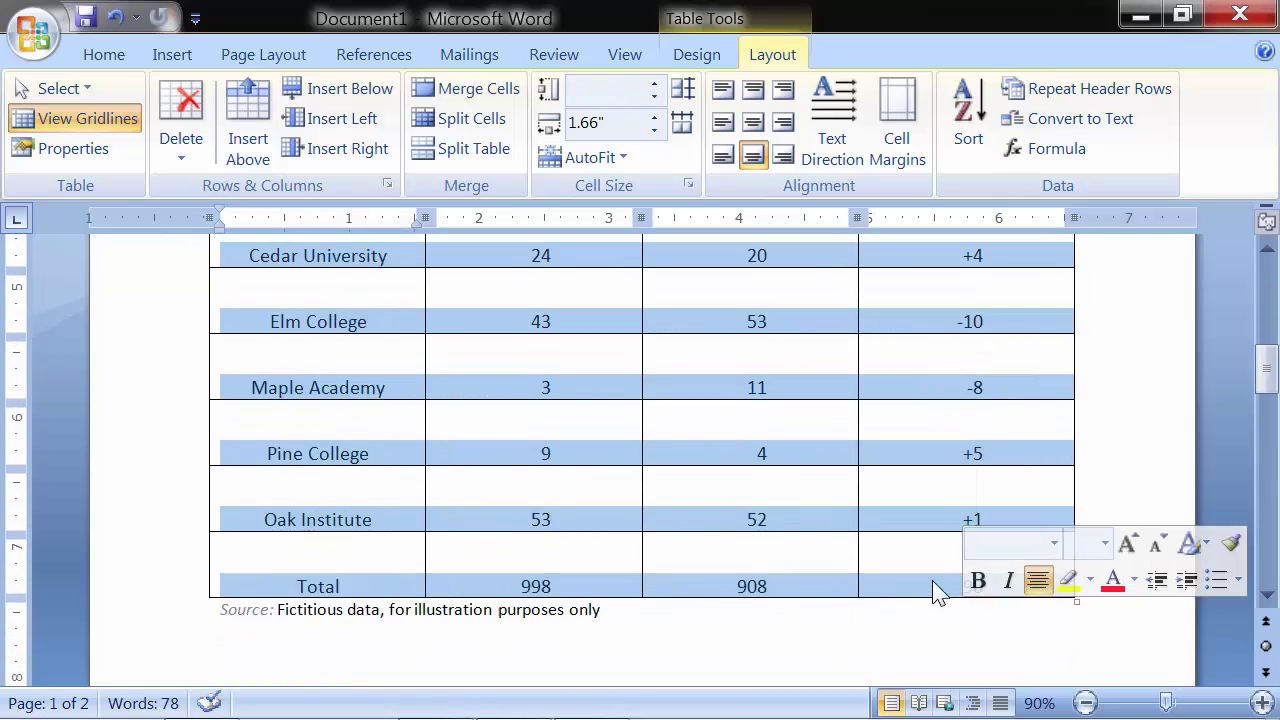
scroll(934, 580, up, 1)
scroll(932, 585, up, 5)
scroll(932, 580, up, 5)
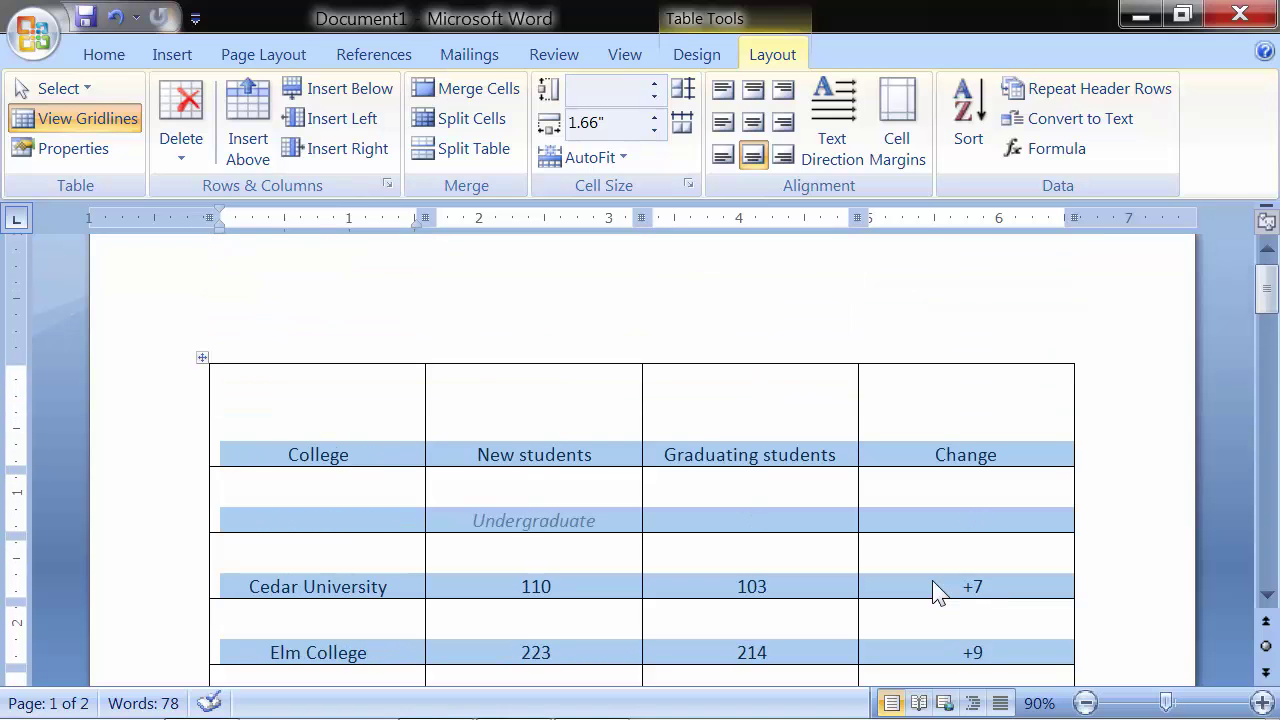
Step: Sort the rows by College as text, ascending, treating the first row as a header
click(974, 131)
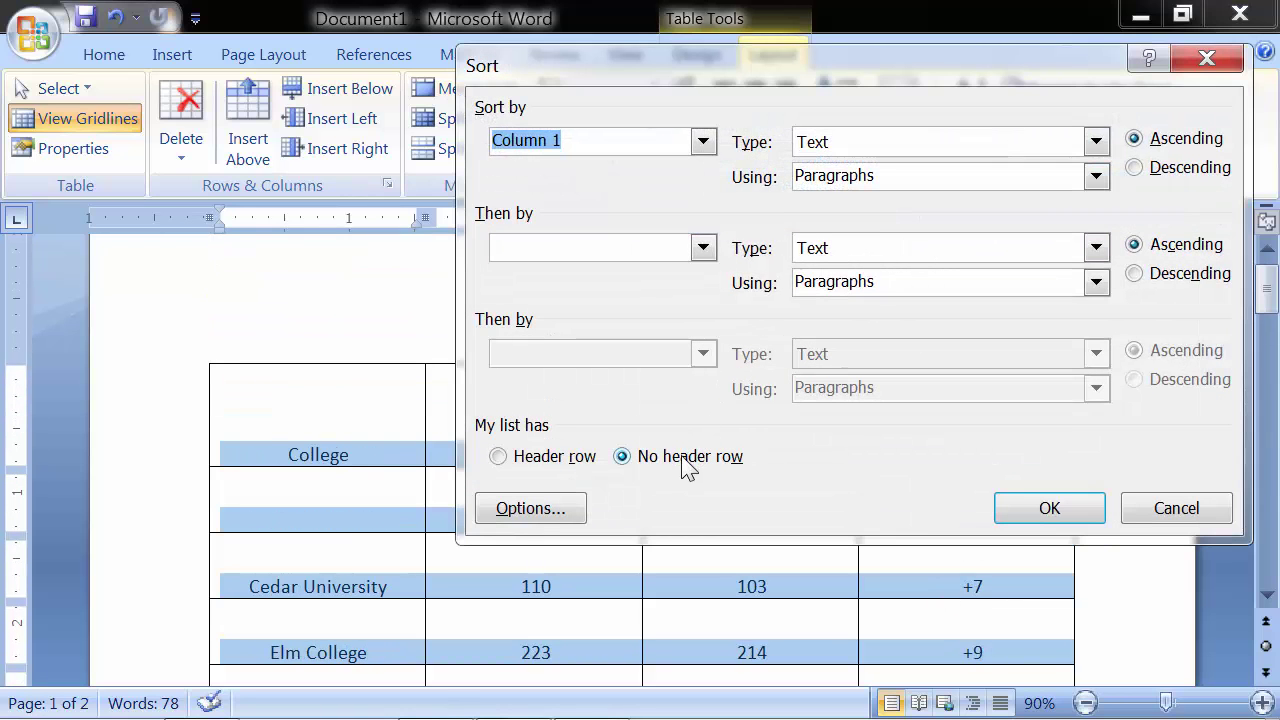
mouse_move(815, 70)
mouse_down()
mouse_move(602, 155)
mouse_move(601, 98)
mouse_up()
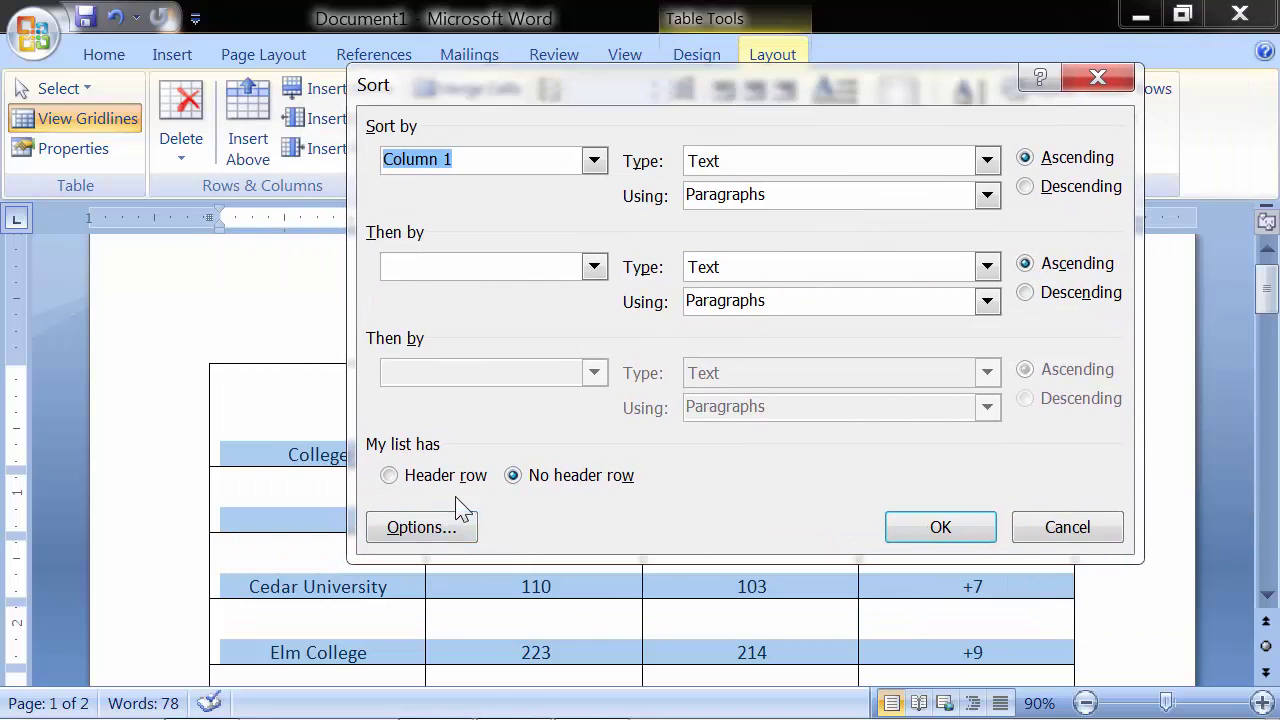
click(432, 480)
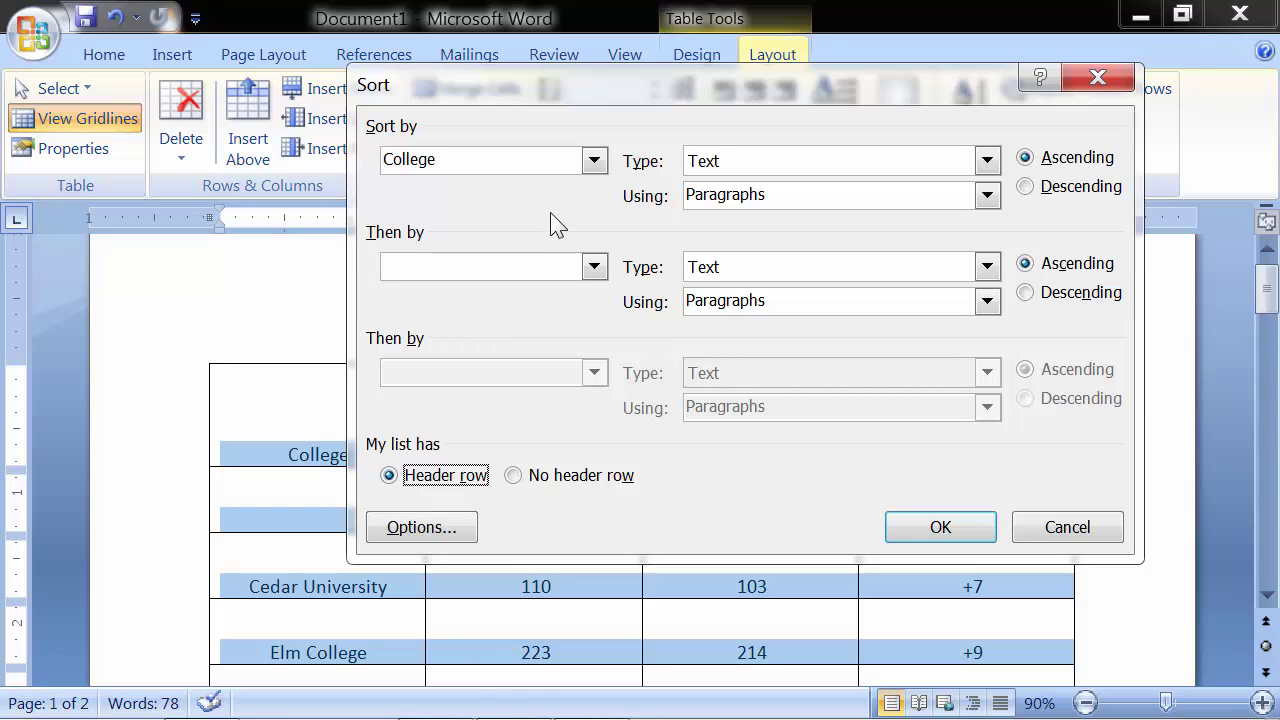
mouse_move(586, 88)
mouse_down()
mouse_move(857, 146)
mouse_move(538, 124)
mouse_move(516, 110)
mouse_up()
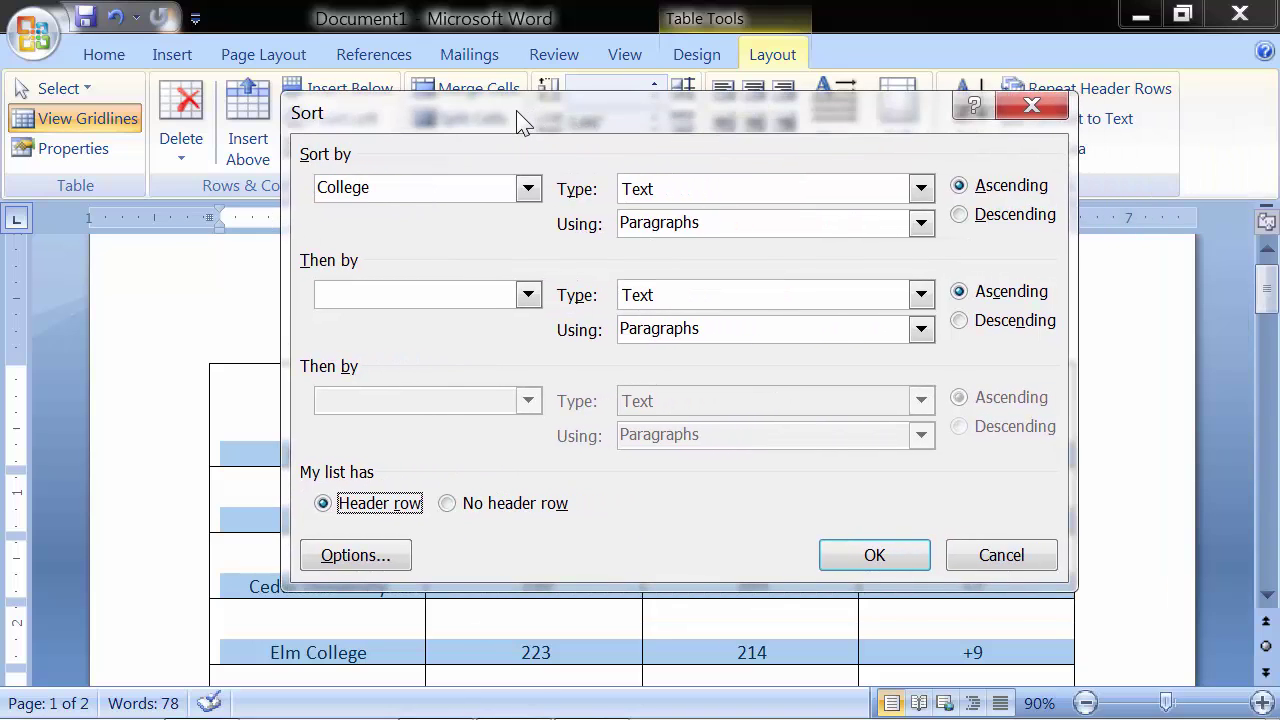
click(527, 188)
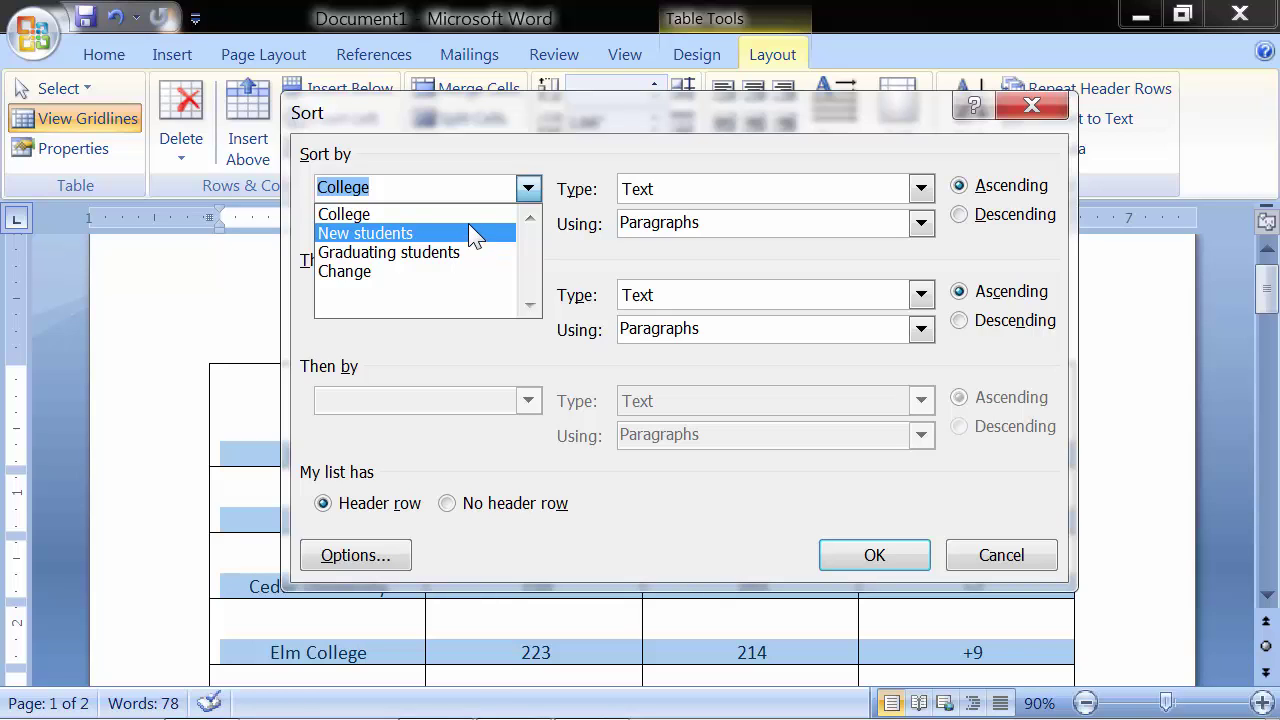
click(472, 212)
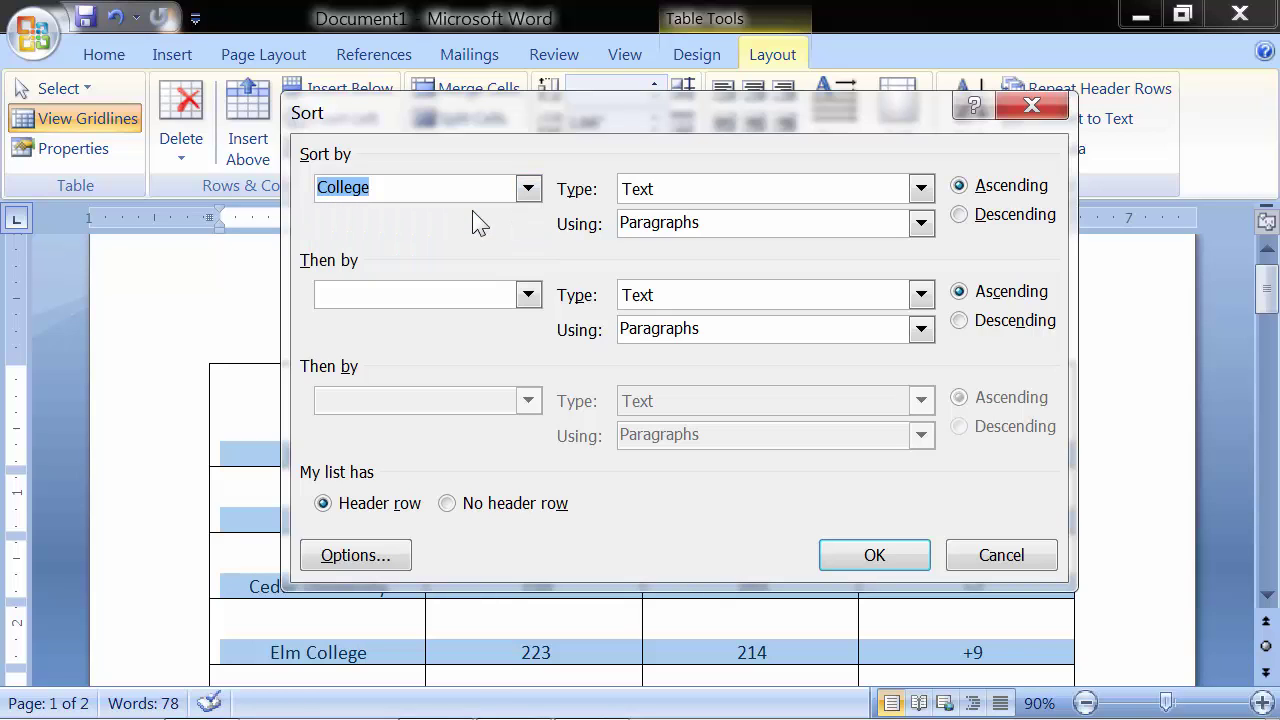
click(962, 214)
click(961, 188)
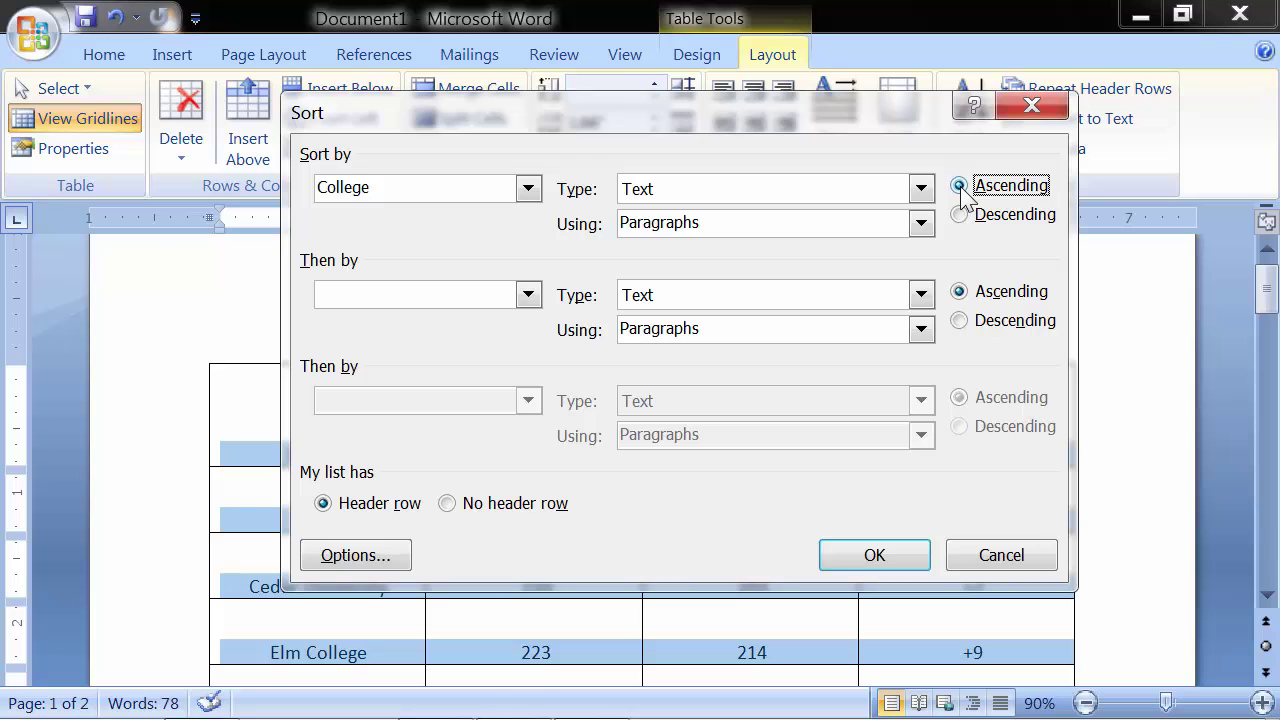
click(895, 553)
scroll(400, 563, down, 1)
scroll(400, 563, down, 2)
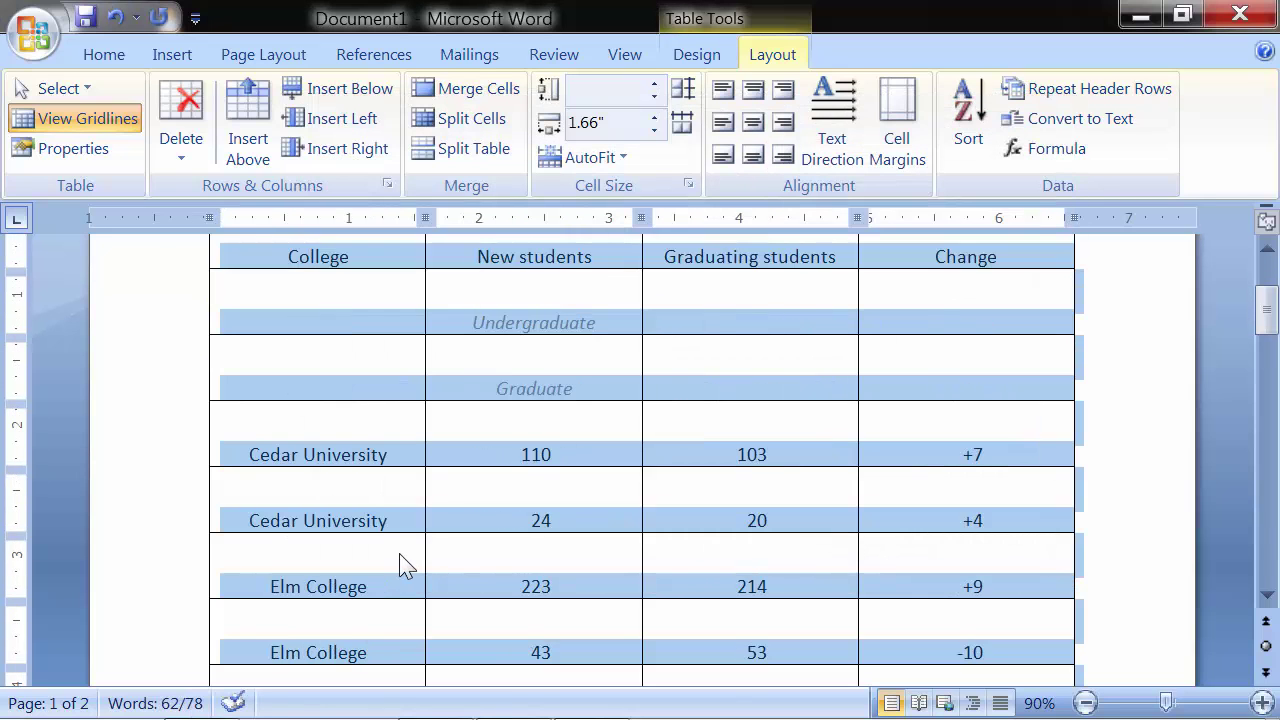
scroll(400, 565, down, 1)
scroll(400, 565, down, 2)
scroll(400, 565, down, 1)
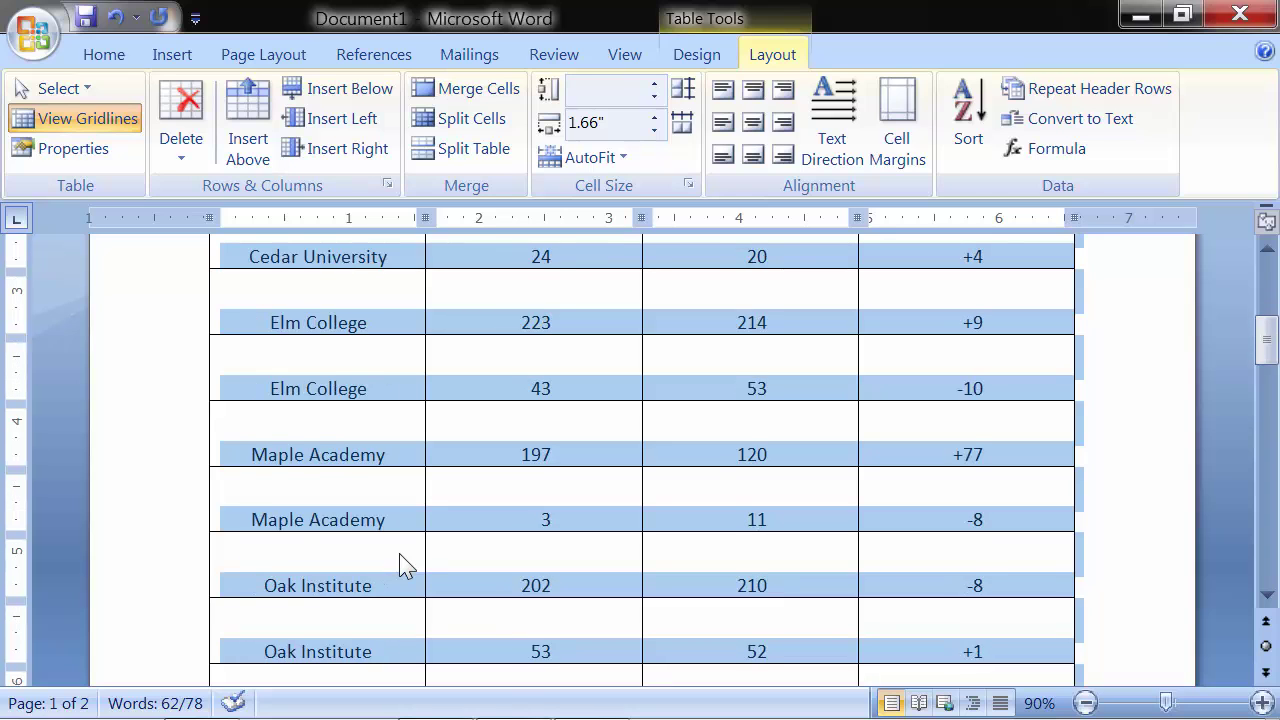
scroll(400, 565, down, 1)
scroll(400, 565, down, 2)
scroll(400, 565, down, 1)
scroll(400, 565, up, 2)
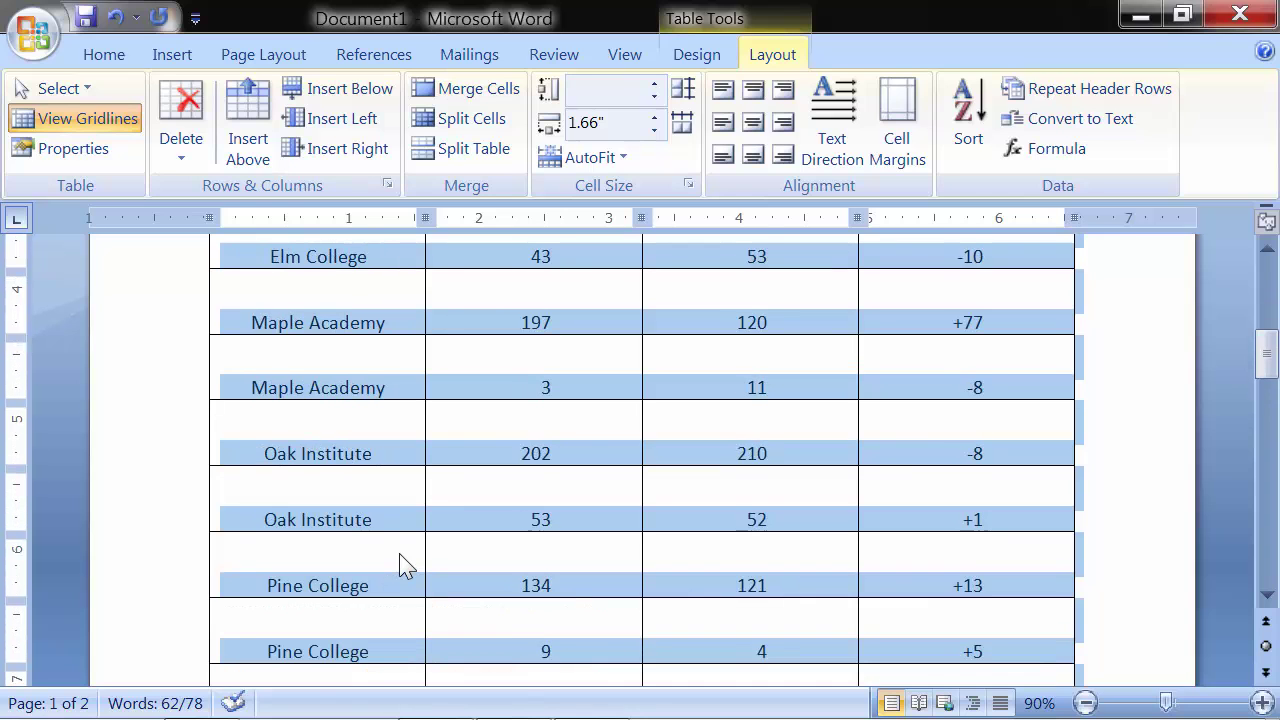
scroll(400, 565, up, 1)
scroll(400, 565, up, 1)
scroll(400, 565, up, 1)
scroll(400, 565, up, 3)
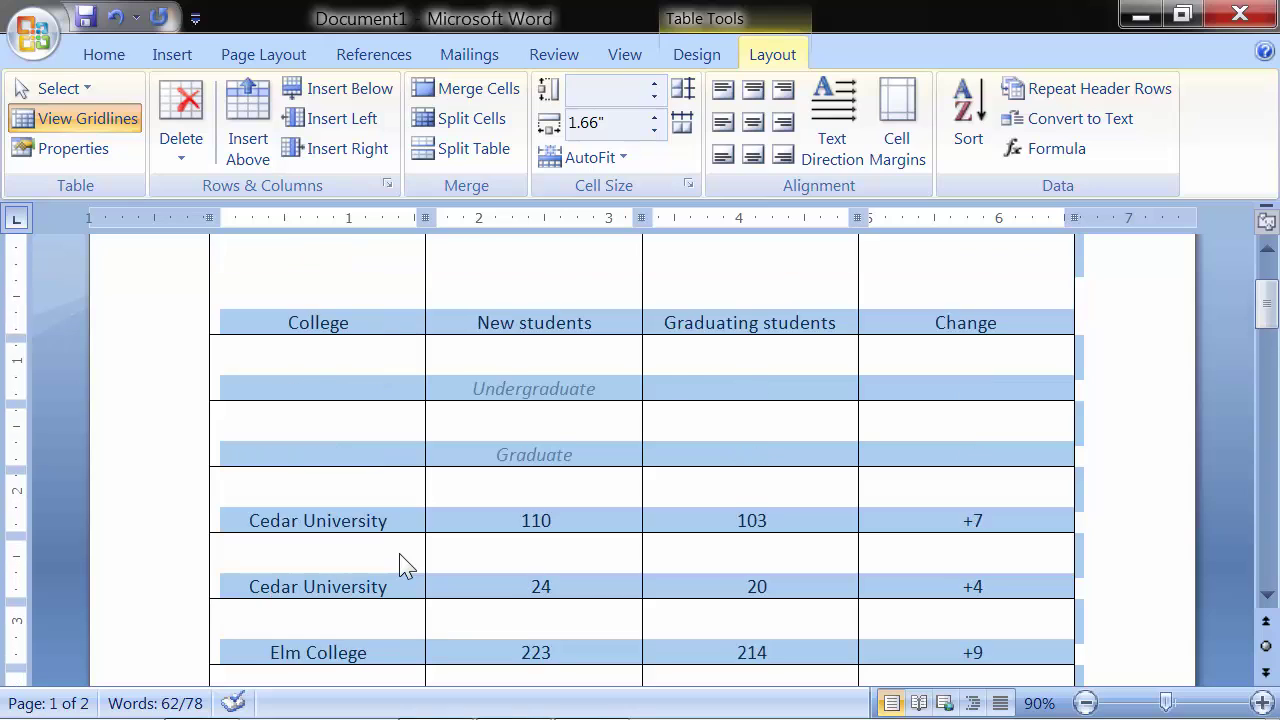
scroll(400, 565, up, 1)
scroll(400, 565, down, 1)
Step: Change the table sort column from College to Change, keeping ascending order and the header row
click(969, 140)
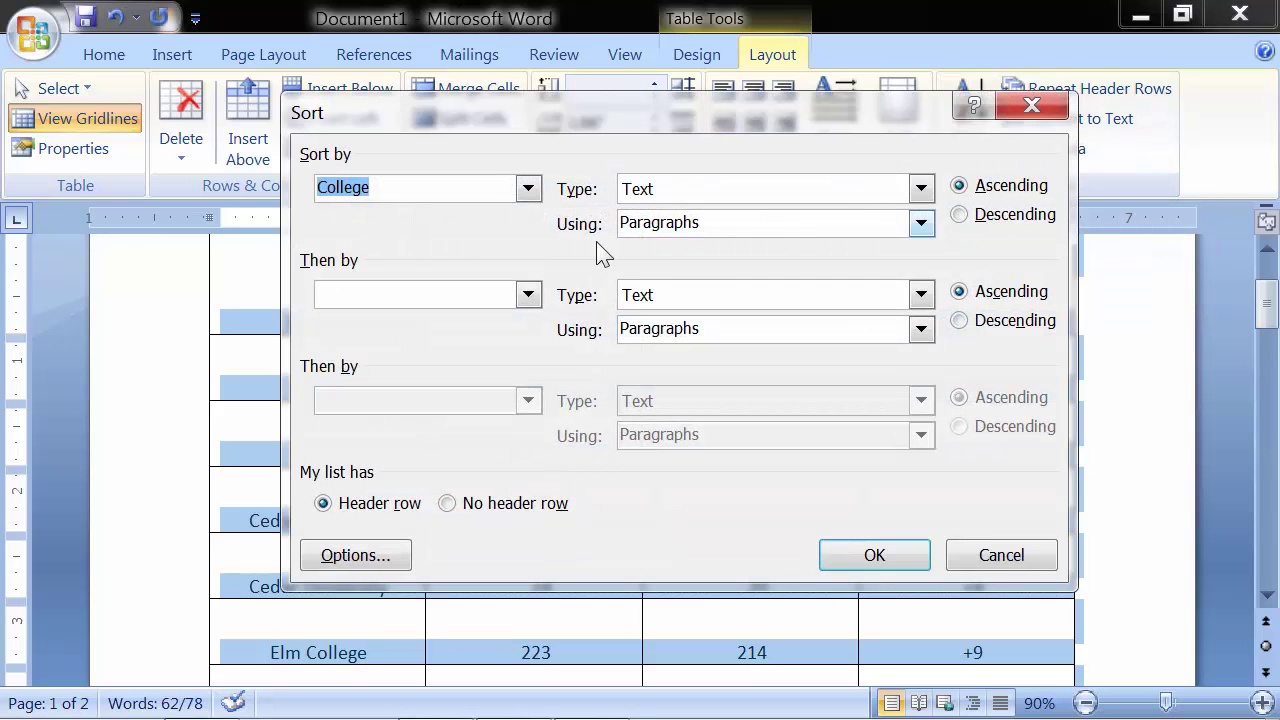
click(529, 188)
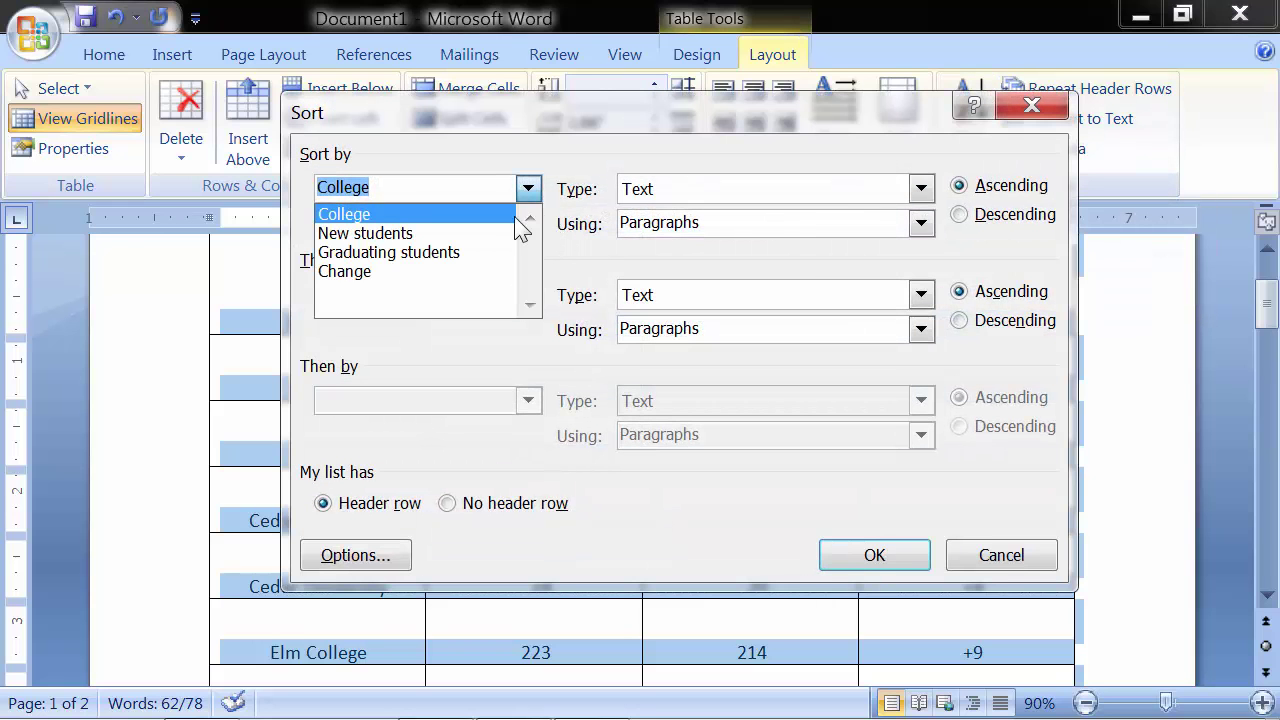
click(419, 274)
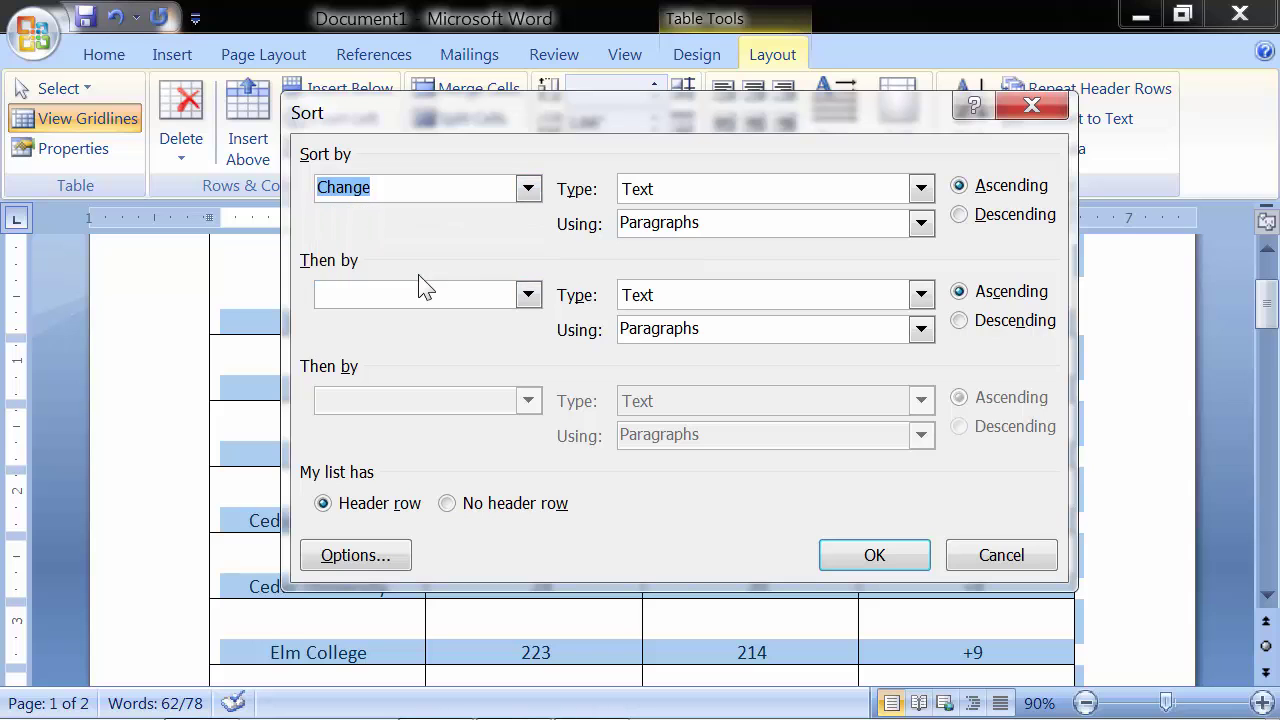
click(873, 556)
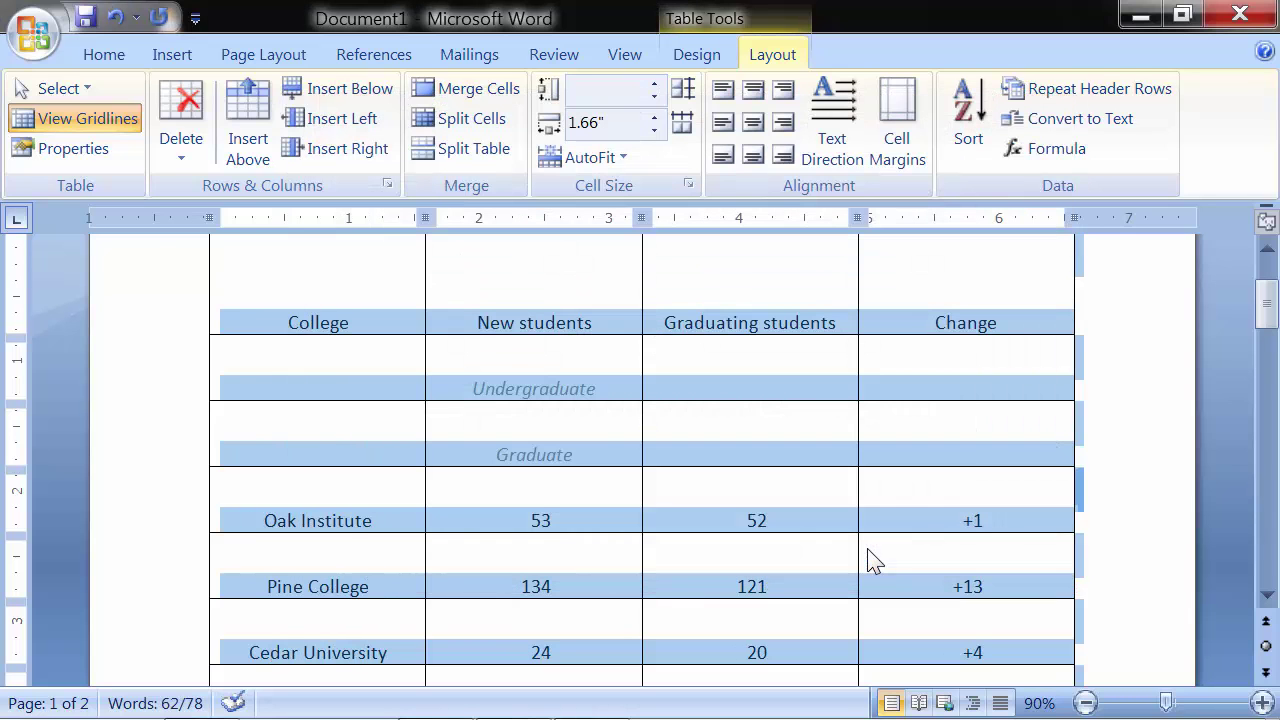
scroll(870, 558, down, 2)
scroll(869, 557, down, 1)
scroll(985, 392, up, 2)
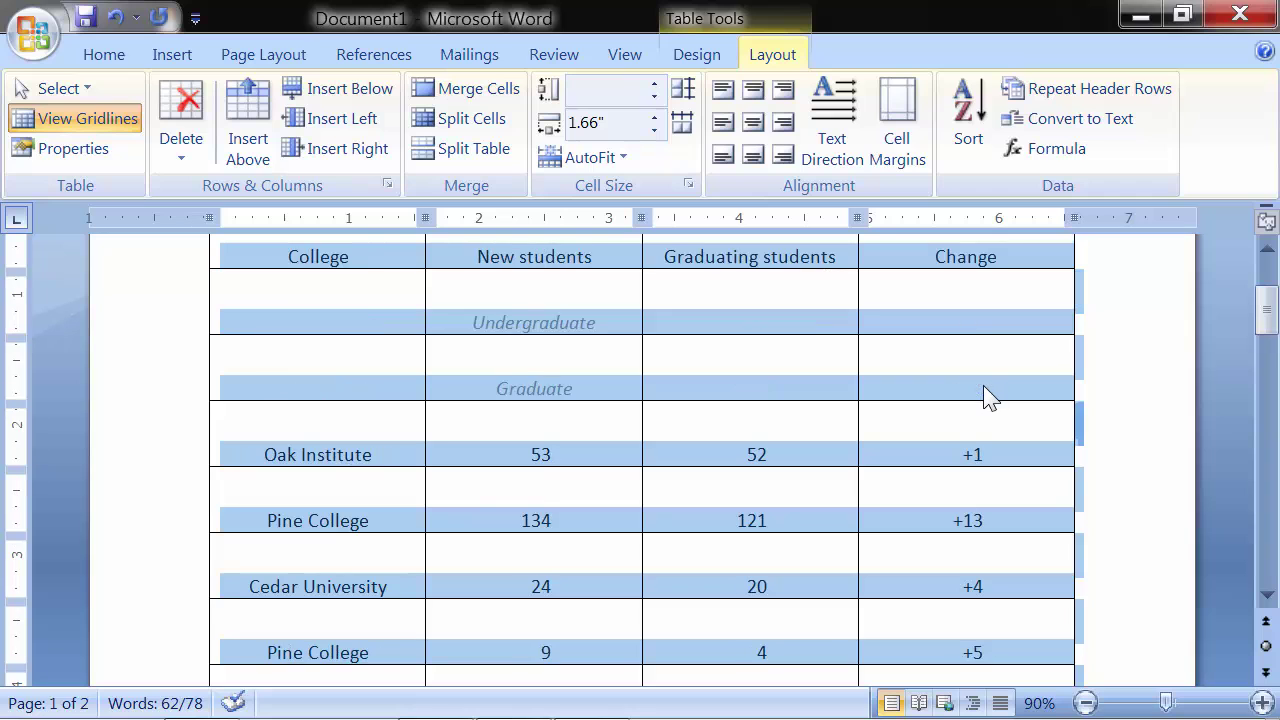
scroll(968, 520, down, 2)
scroll(965, 522, down, 2)
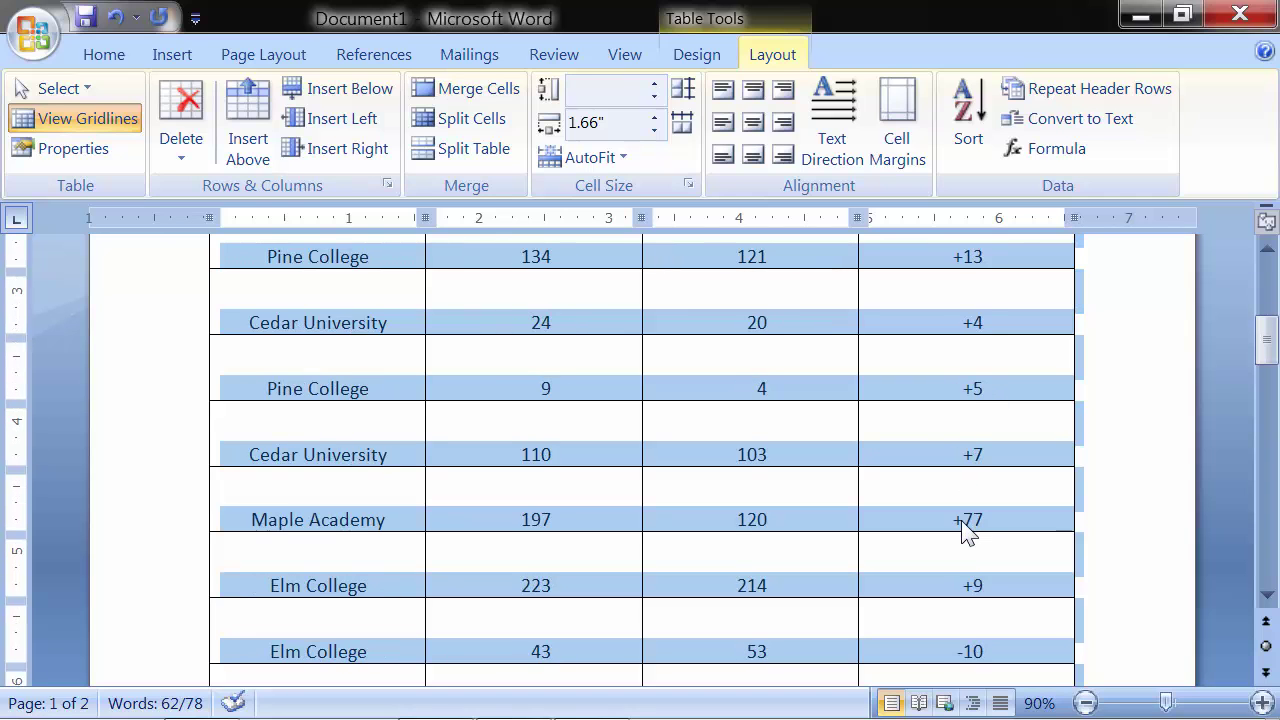
scroll(965, 530, down, 2)
scroll(965, 530, down, 1)
scroll(965, 530, down, 2)
scroll(965, 530, up, 3)
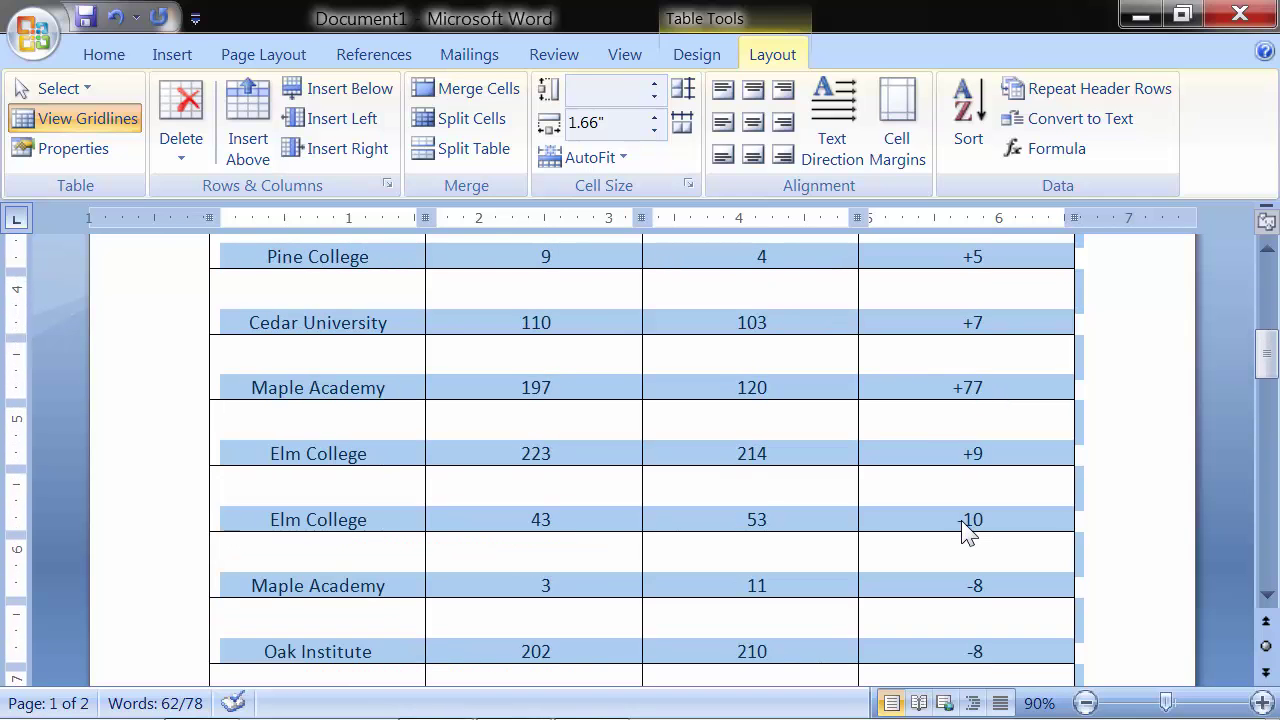
scroll(965, 530, up, 5)
scroll(966, 528, up, 3)
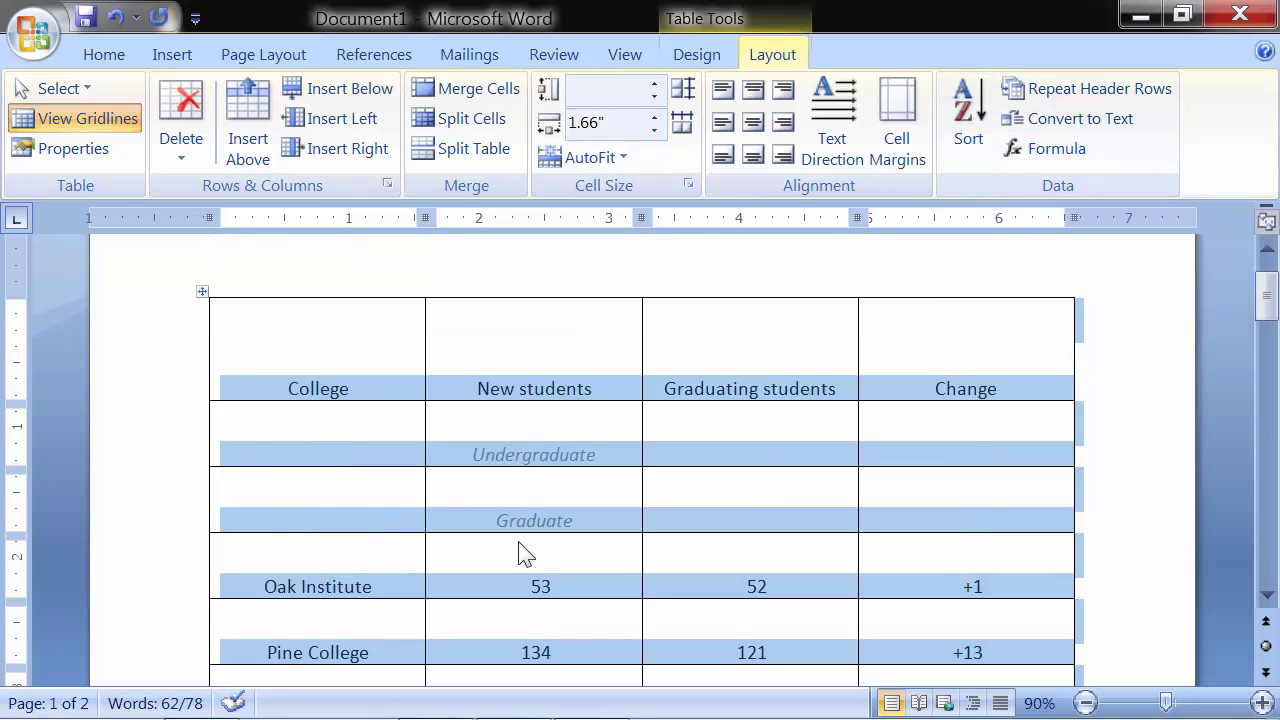
Step: Insert nine empty rows directly below the table's Total row
click(357, 563)
scroll(360, 554, down, 6)
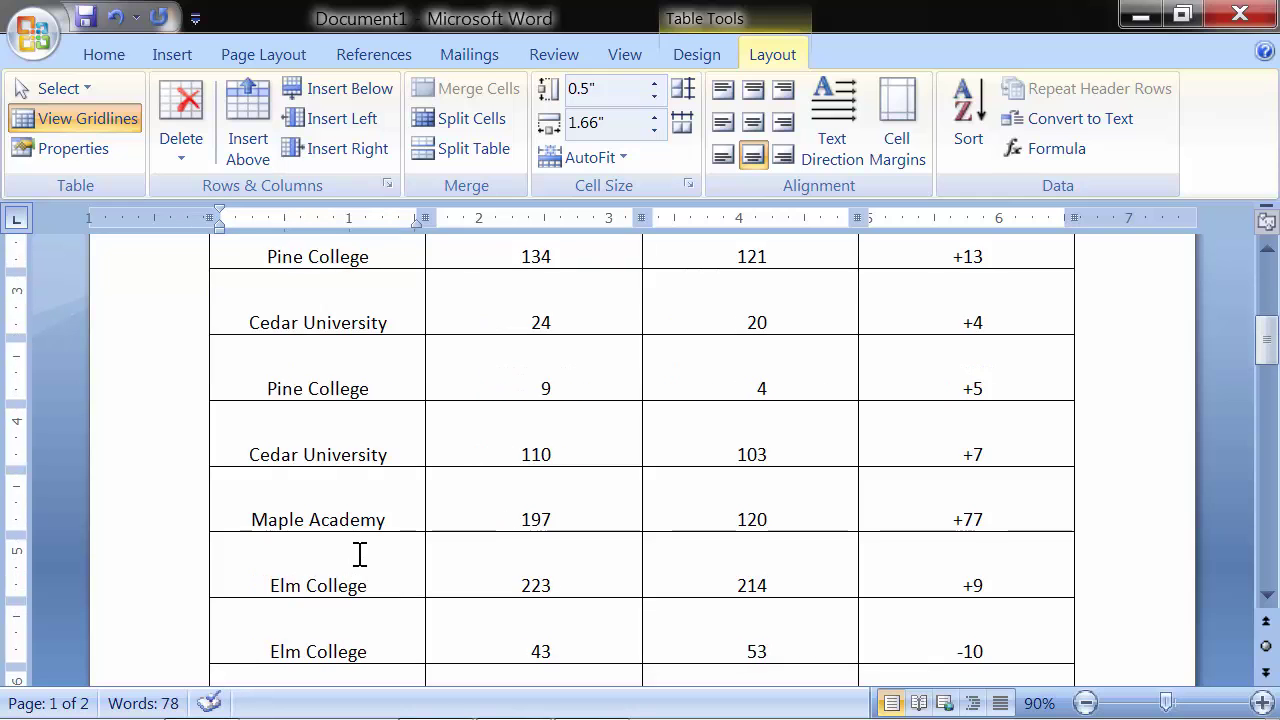
scroll(360, 554, down, 3)
scroll(360, 554, down, 2)
scroll(360, 554, up, 5)
scroll(360, 554, up, 1)
scroll(360, 554, down, 1)
scroll(360, 554, down, 2)
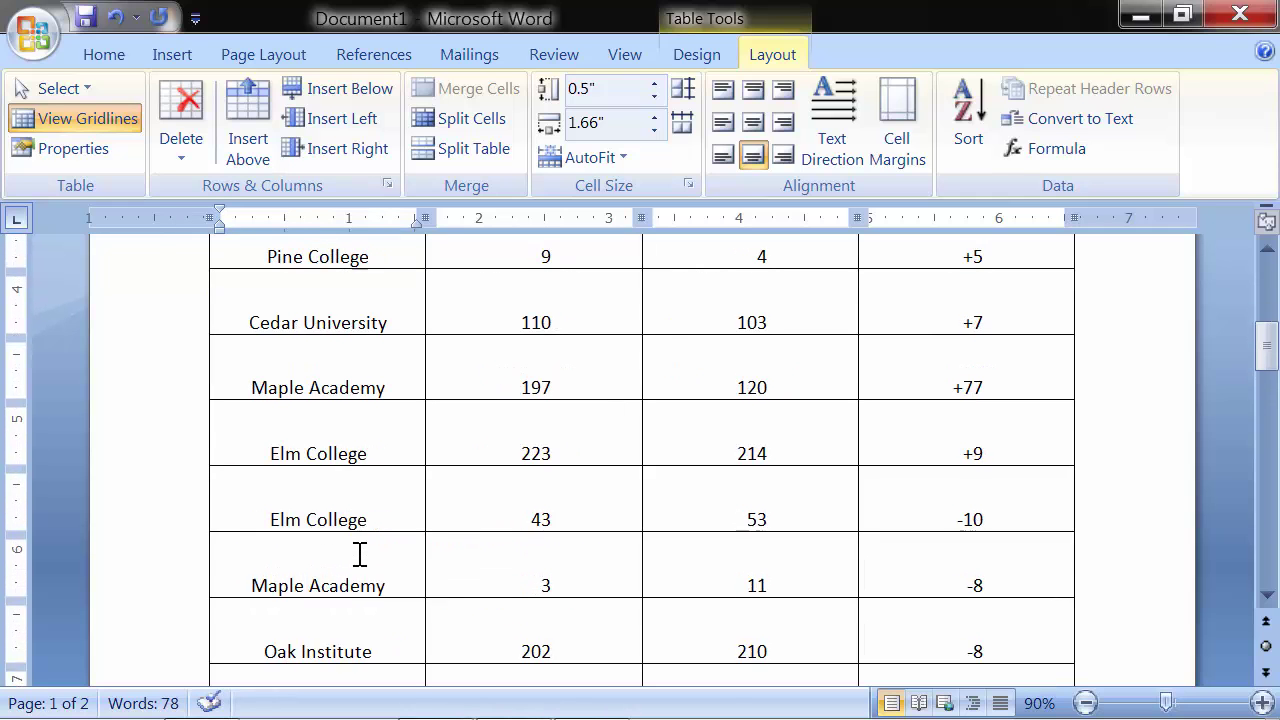
scroll(360, 554, down, 1)
scroll(362, 540, down, 1)
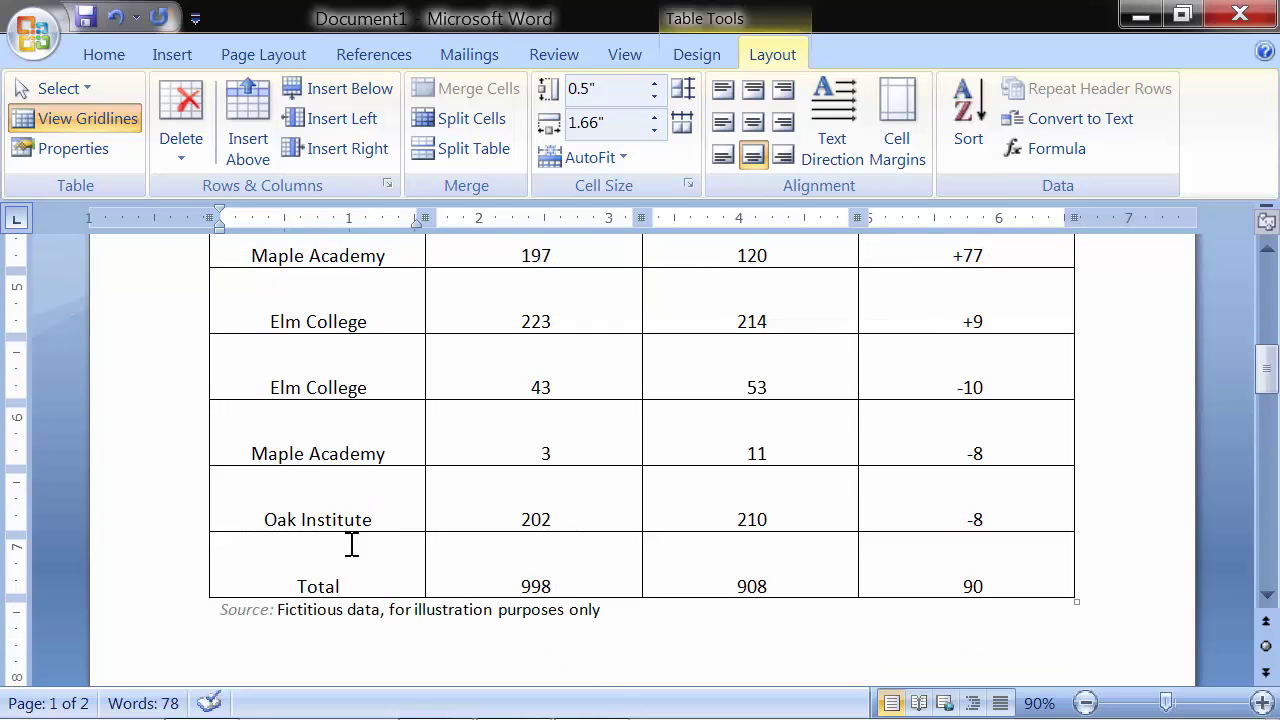
click(315, 92)
click(309, 92)
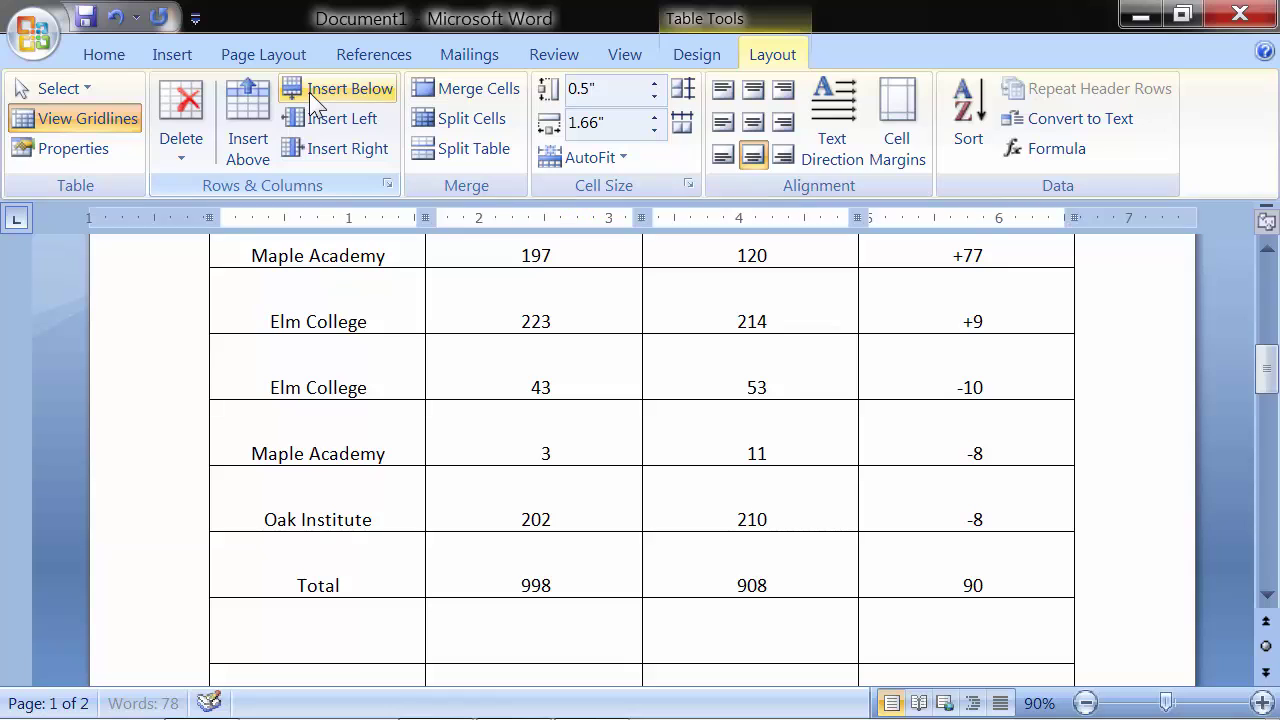
click(309, 92)
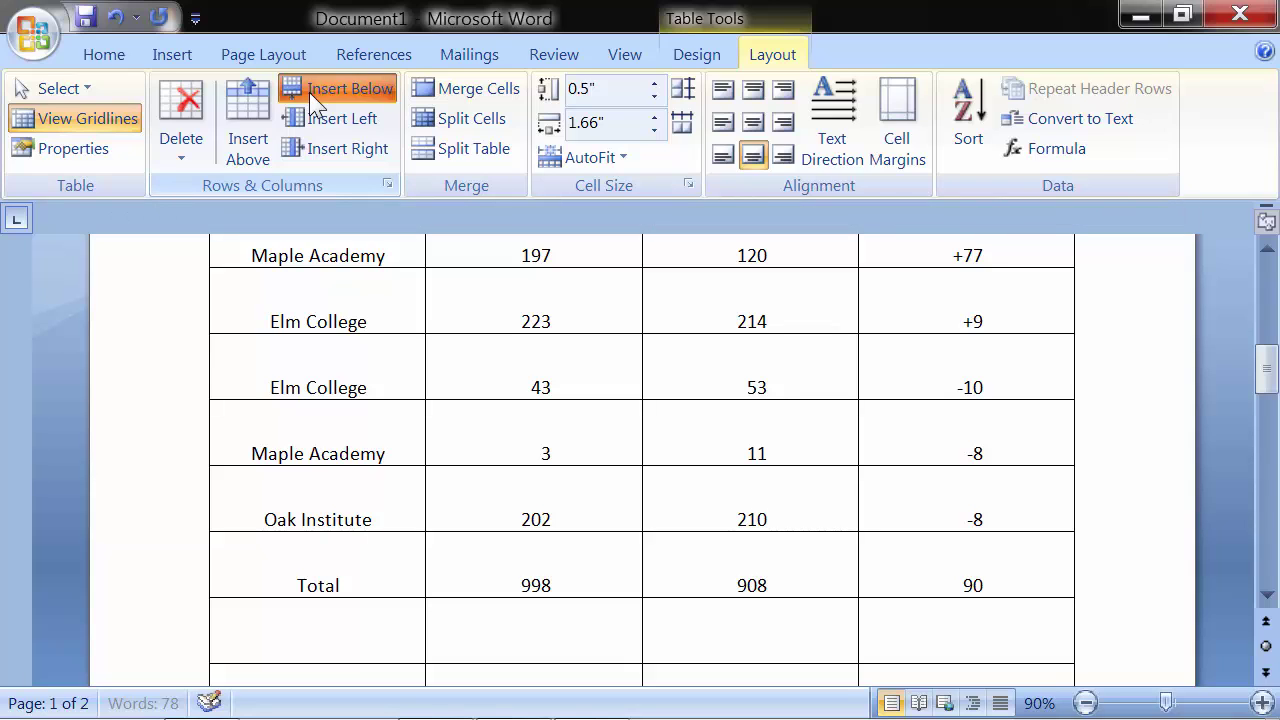
click(309, 92)
click(309, 92)
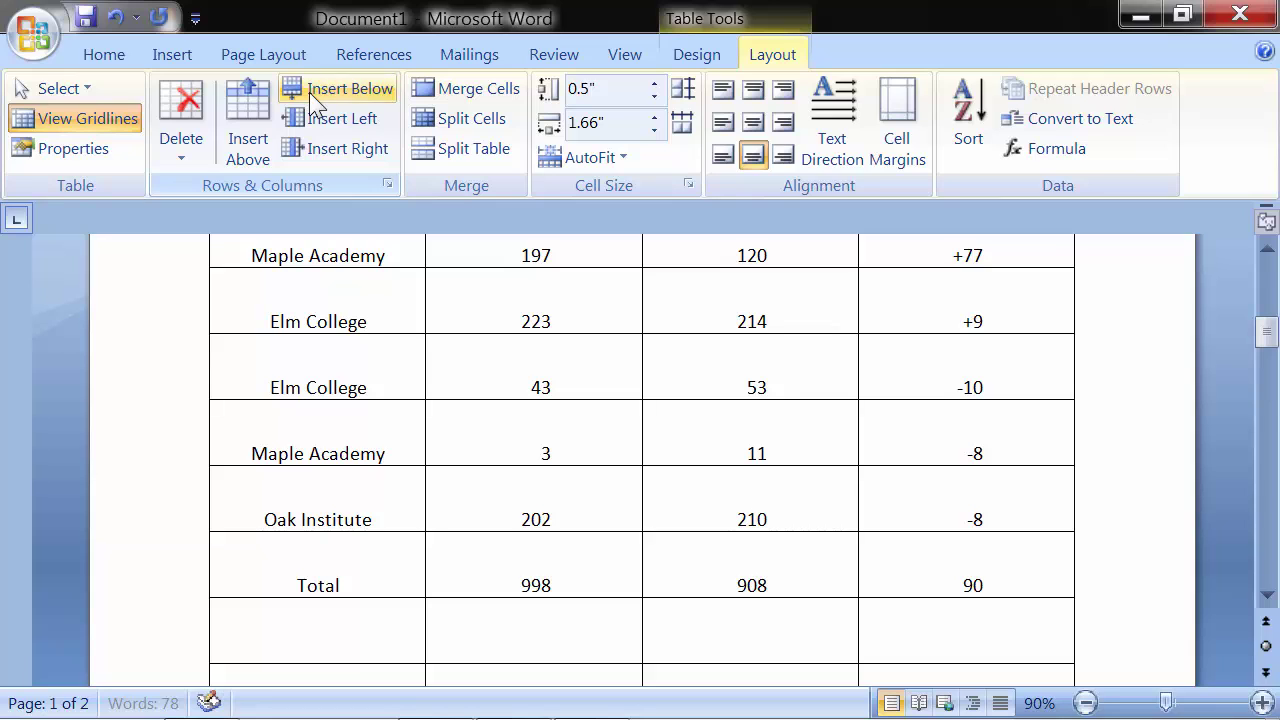
click(309, 91)
click(309, 91)
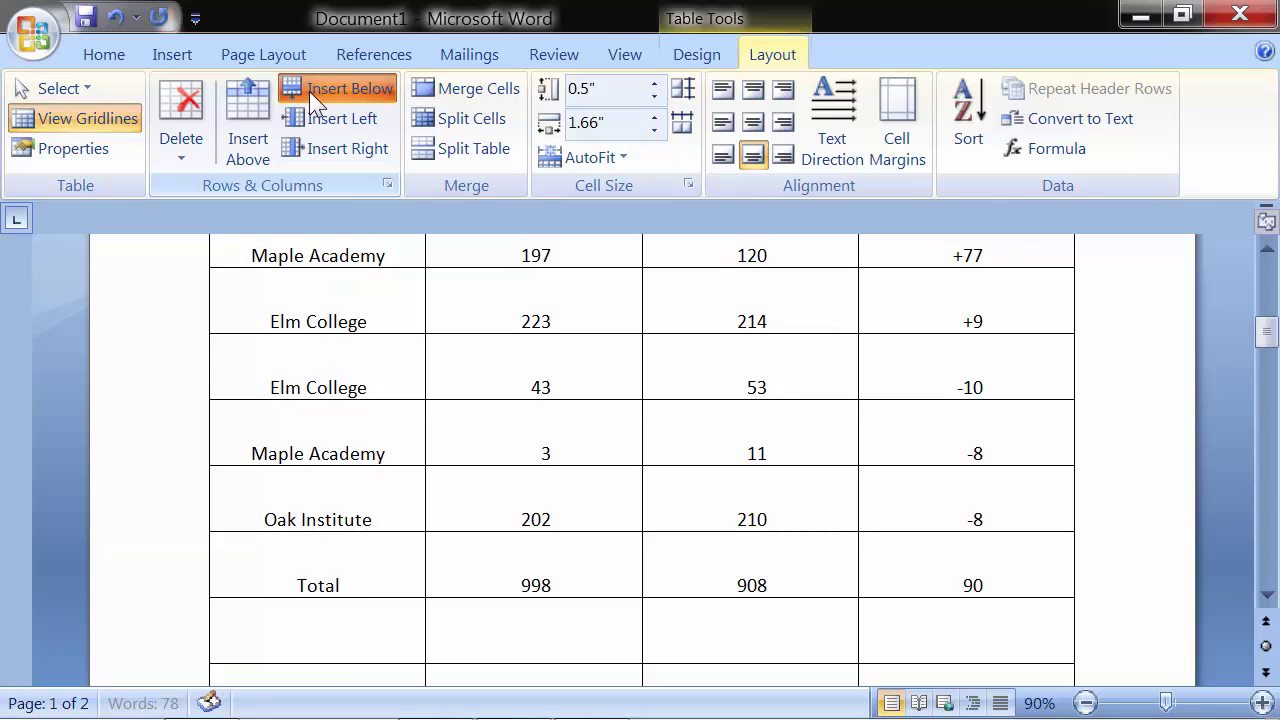
click(310, 91)
click(311, 91)
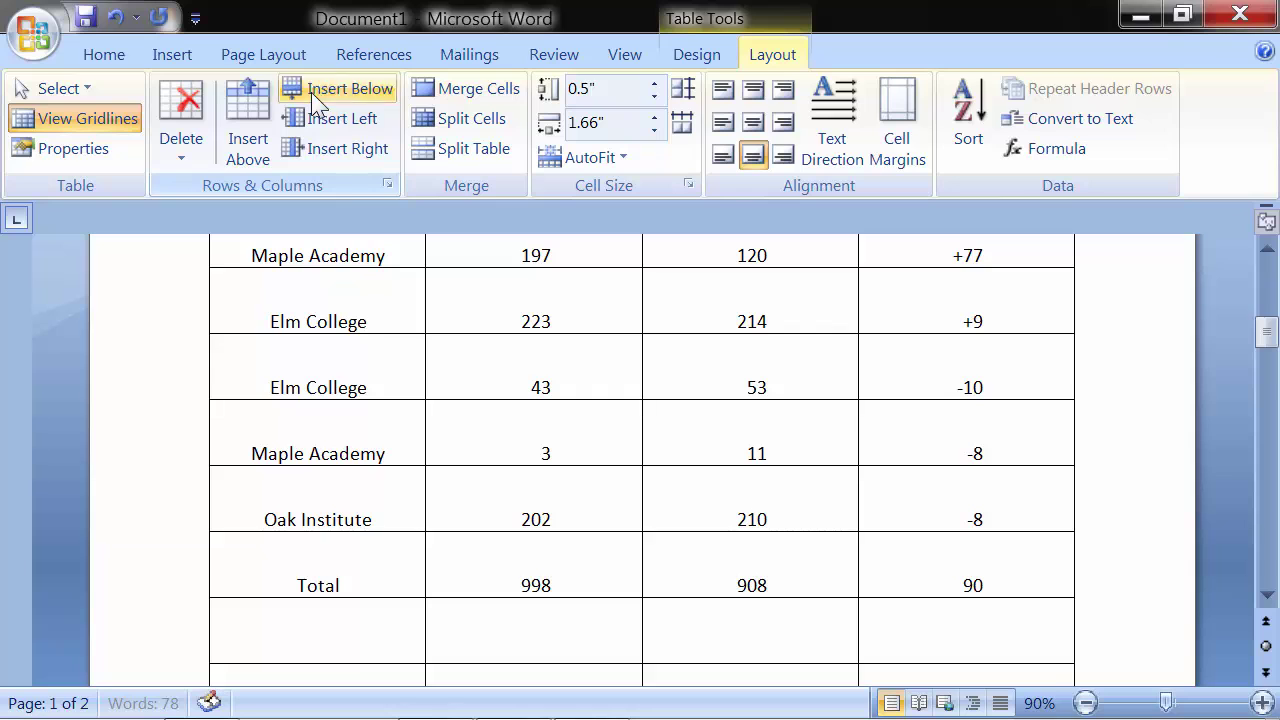
click(593, 545)
Step: Select the header row from College to Change, then scroll down to locate the blank rows
scroll(593, 545, up, 5)
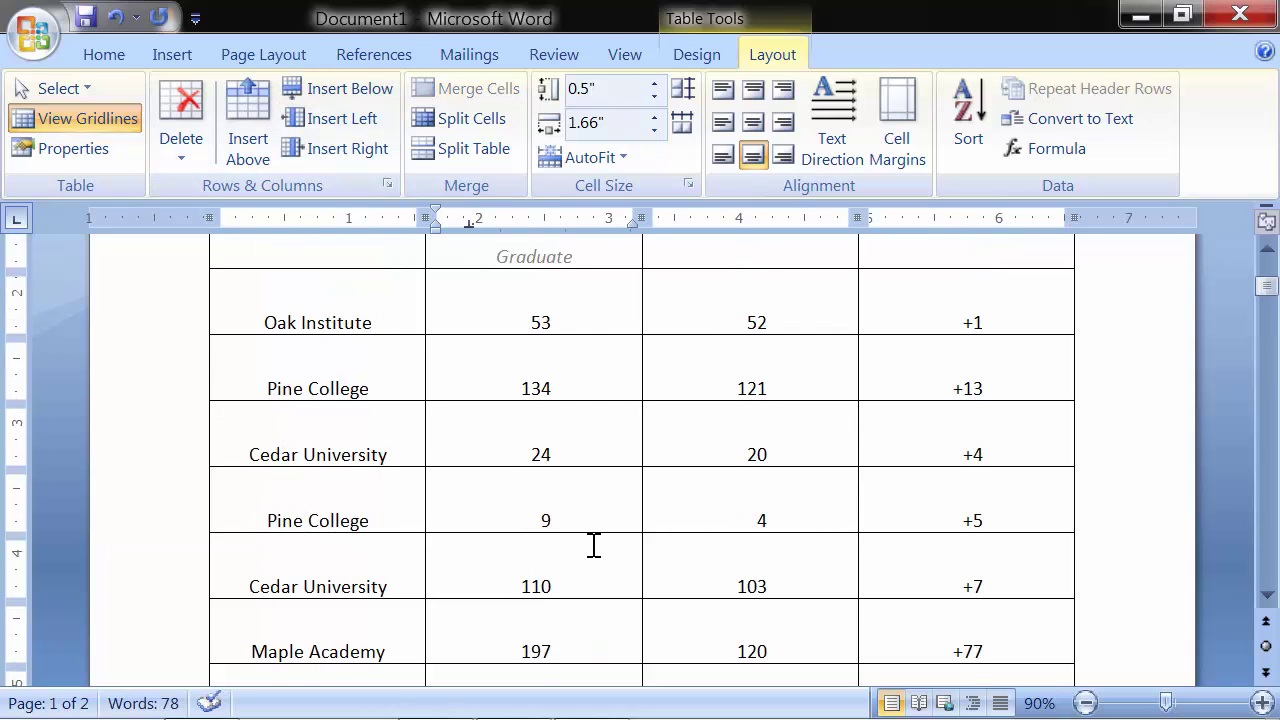
scroll(593, 545, up, 5)
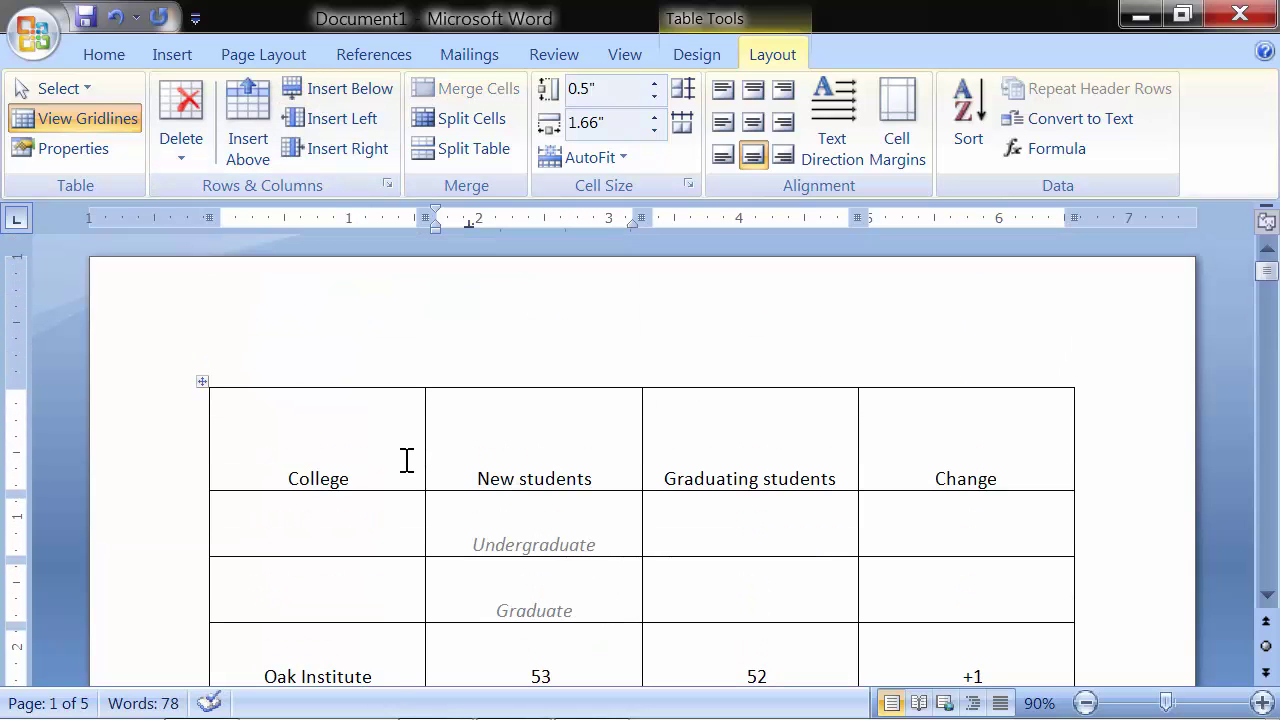
drag(407, 460, 931, 426)
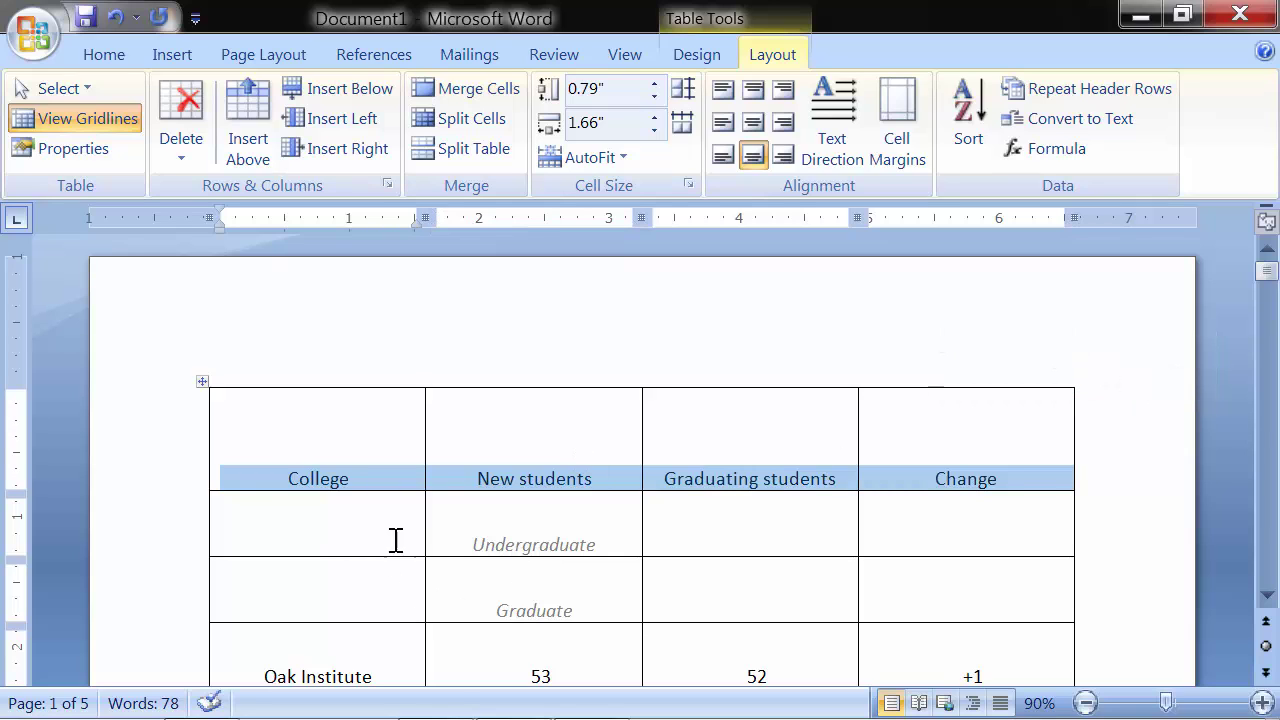
click(762, 512)
scroll(757, 520, down, 1)
scroll(757, 520, down, 6)
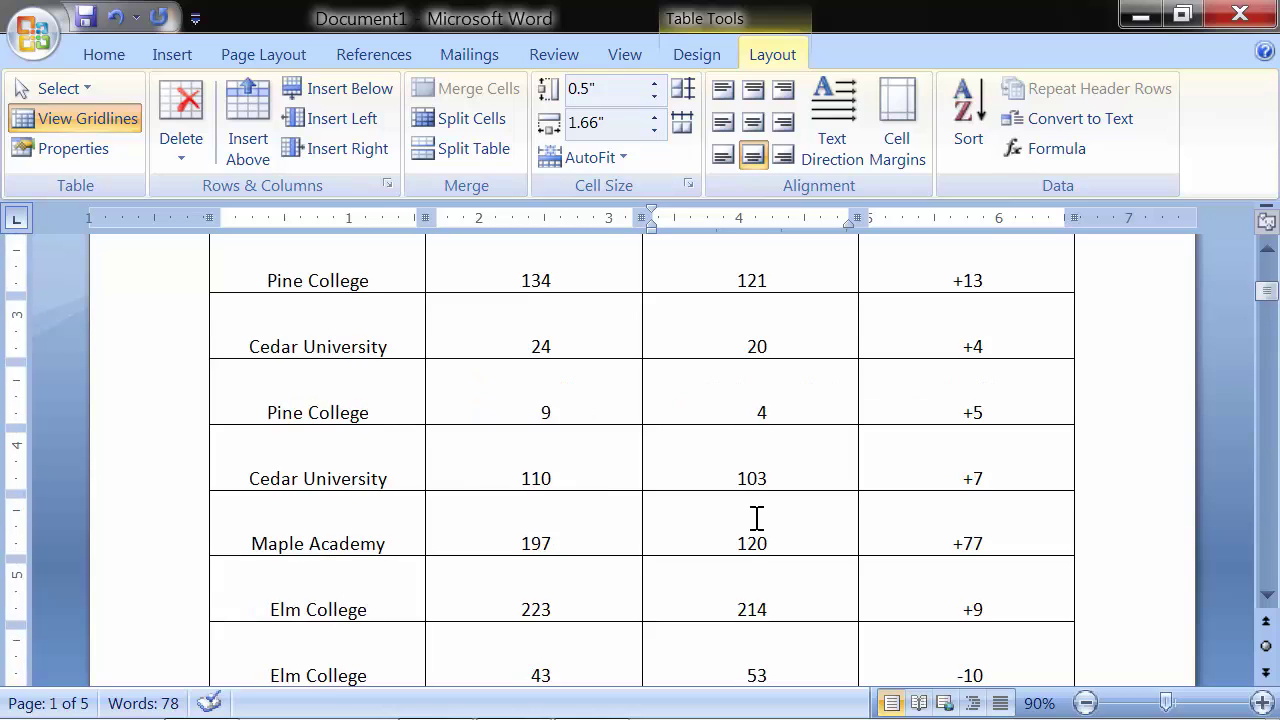
scroll(756, 518, down, 10)
scroll(754, 517, down, 8)
scroll(754, 517, down, 3)
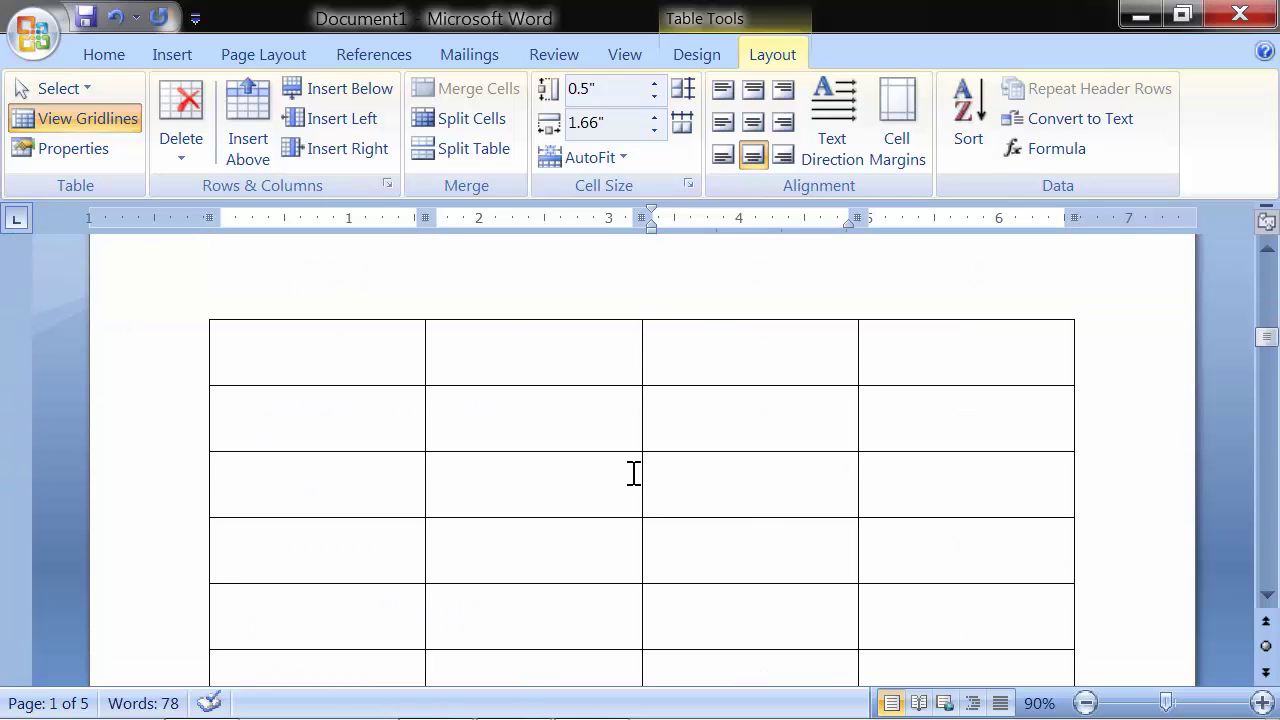
scroll(484, 440, down, 1)
scroll(484, 440, down, 1)
scroll(484, 440, down, 2)
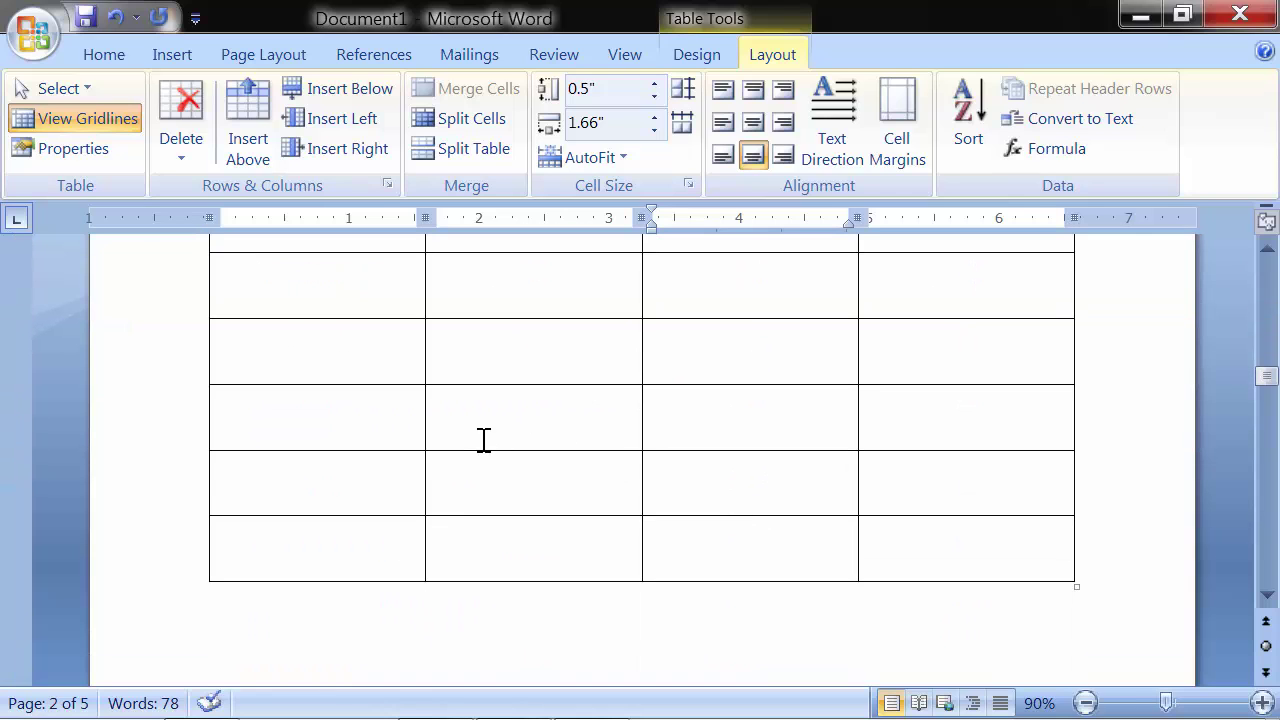
scroll(484, 440, down, 2)
scroll(484, 440, down, 5)
scroll(484, 440, up, 6)
scroll(484, 440, up, 3)
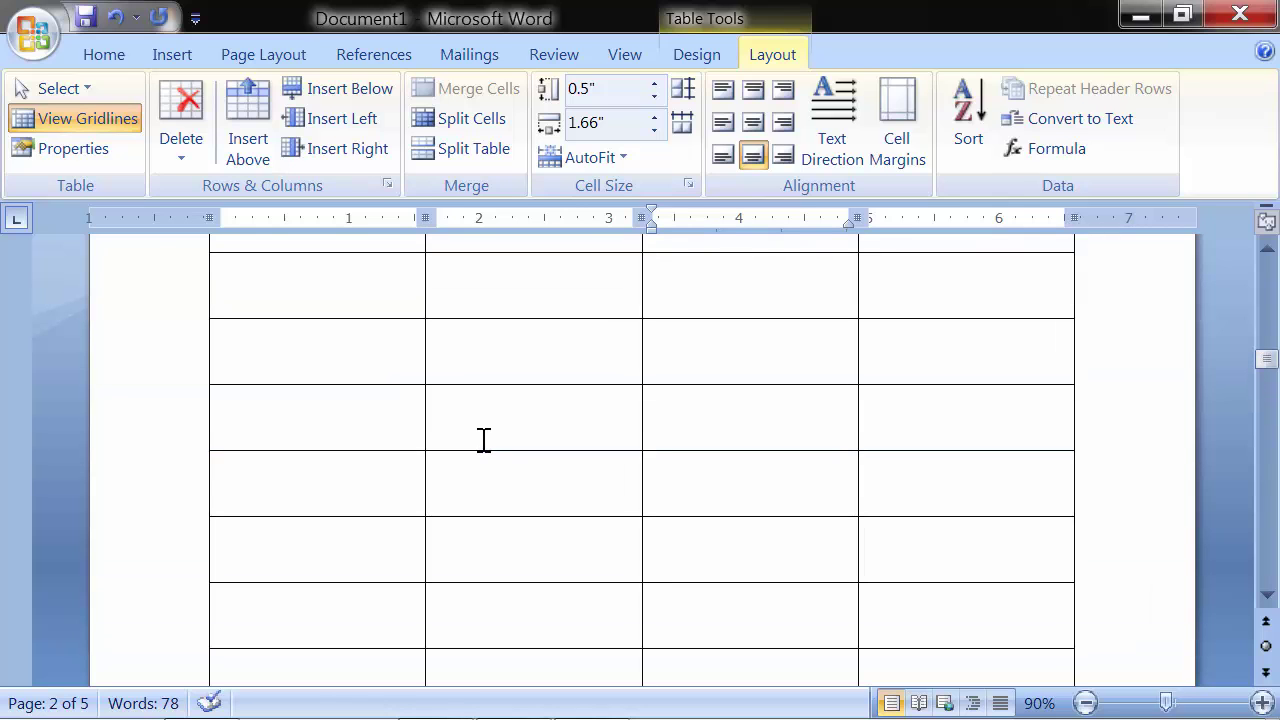
scroll(484, 440, down, 5)
scroll(484, 440, up, 3)
scroll(484, 440, up, 6)
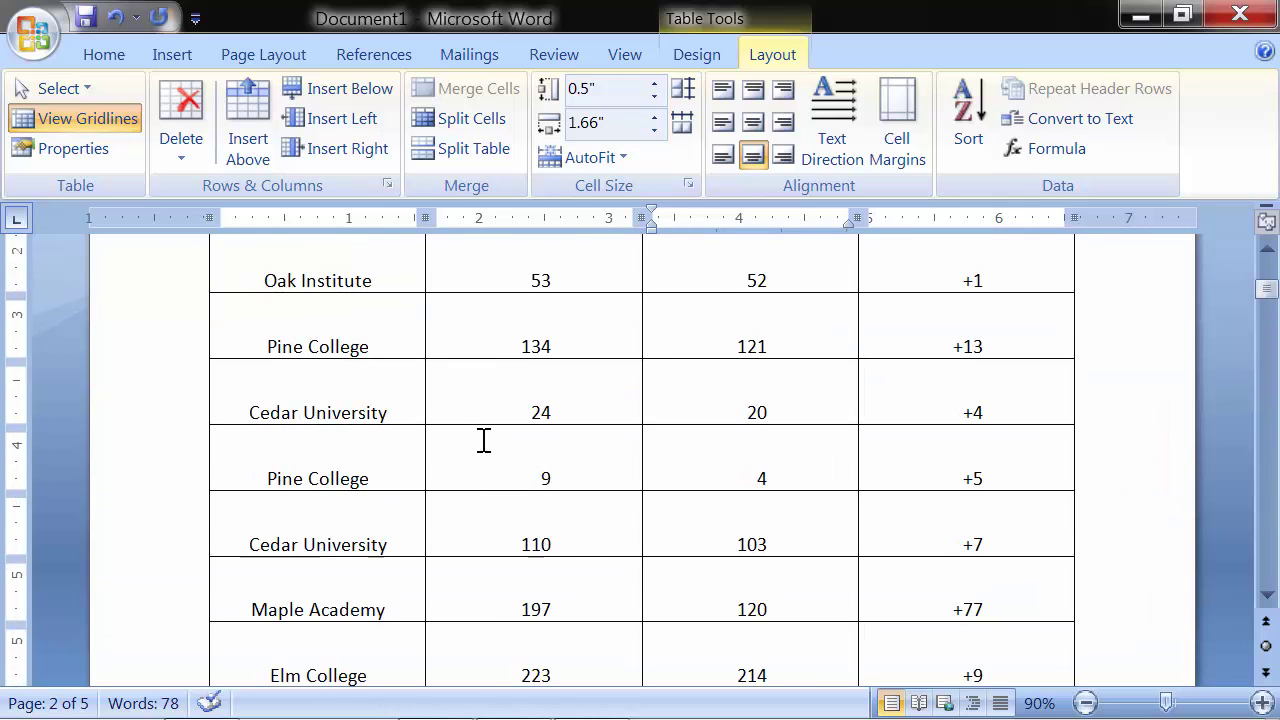
scroll(484, 440, up, 5)
scroll(477, 440, up, 1)
Step: Select the blank row at the top of the next page and delete it
drag(420, 410, 997, 380)
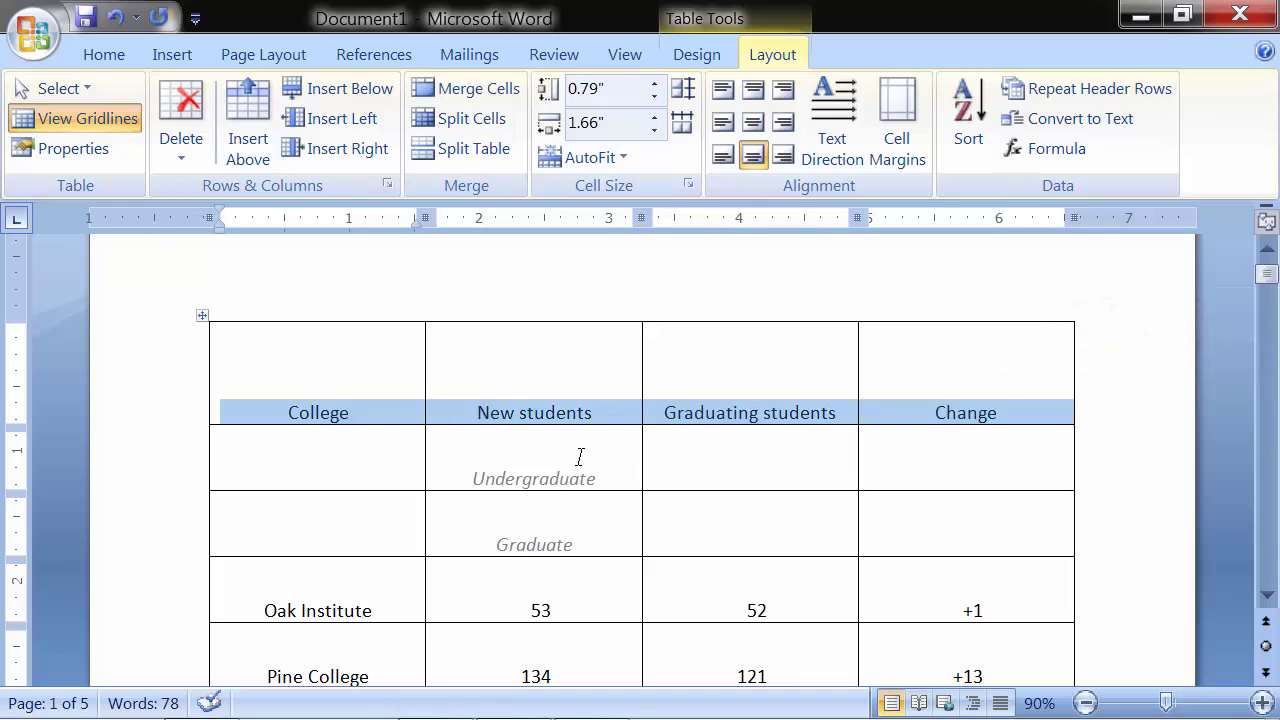
scroll(586, 459, down, 5)
scroll(586, 459, down, 5)
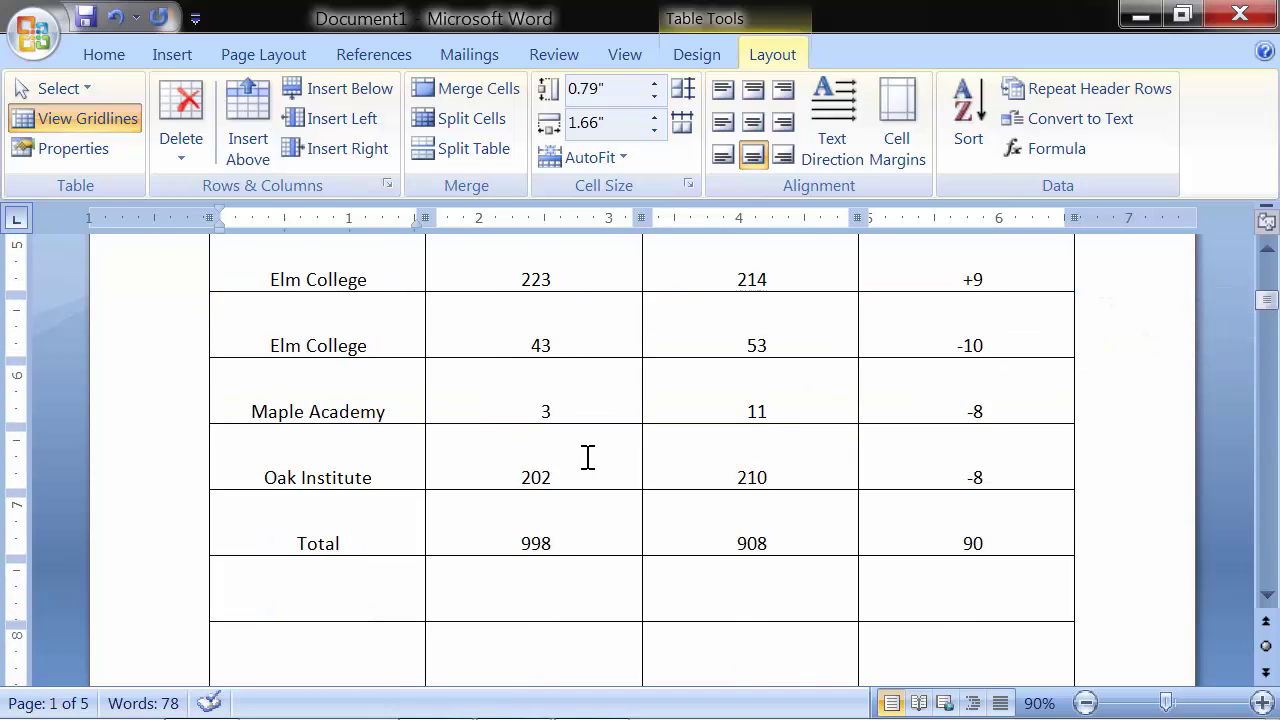
scroll(586, 459, down, 5)
scroll(533, 470, down, 3)
drag(397, 494, 1003, 489)
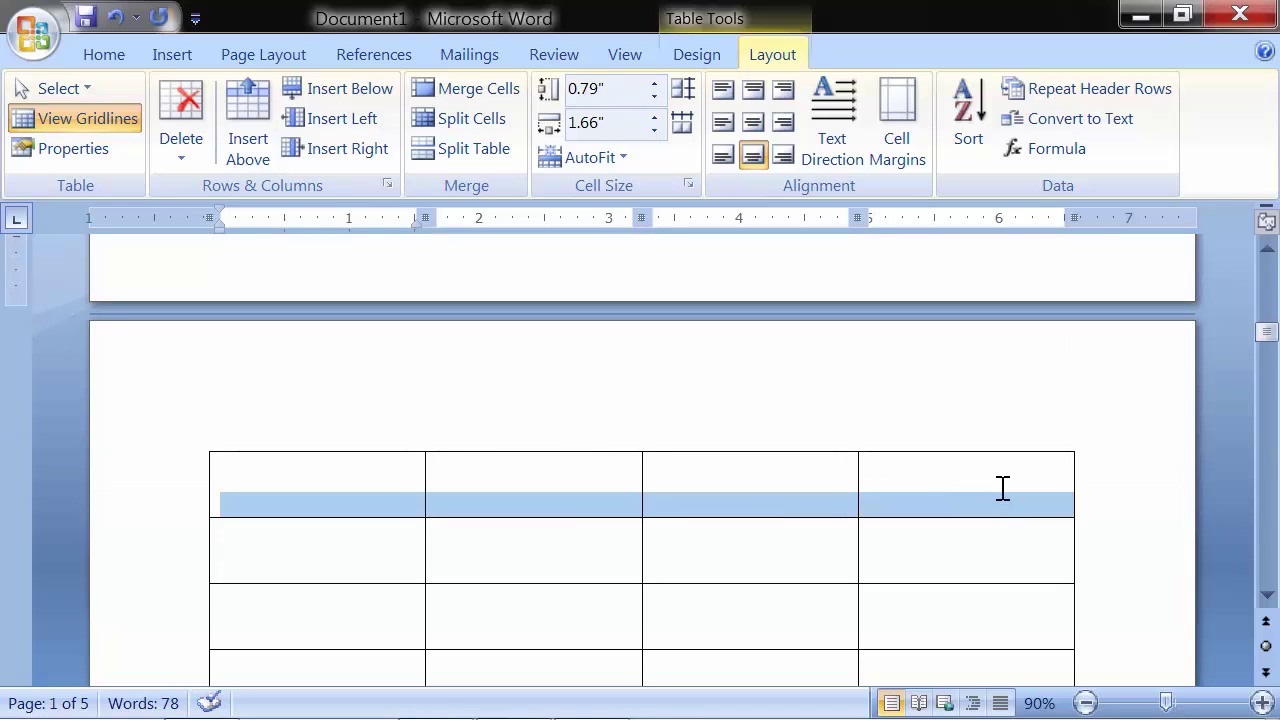
scroll(408, 562, down, 3)
scroll(408, 562, down, 5)
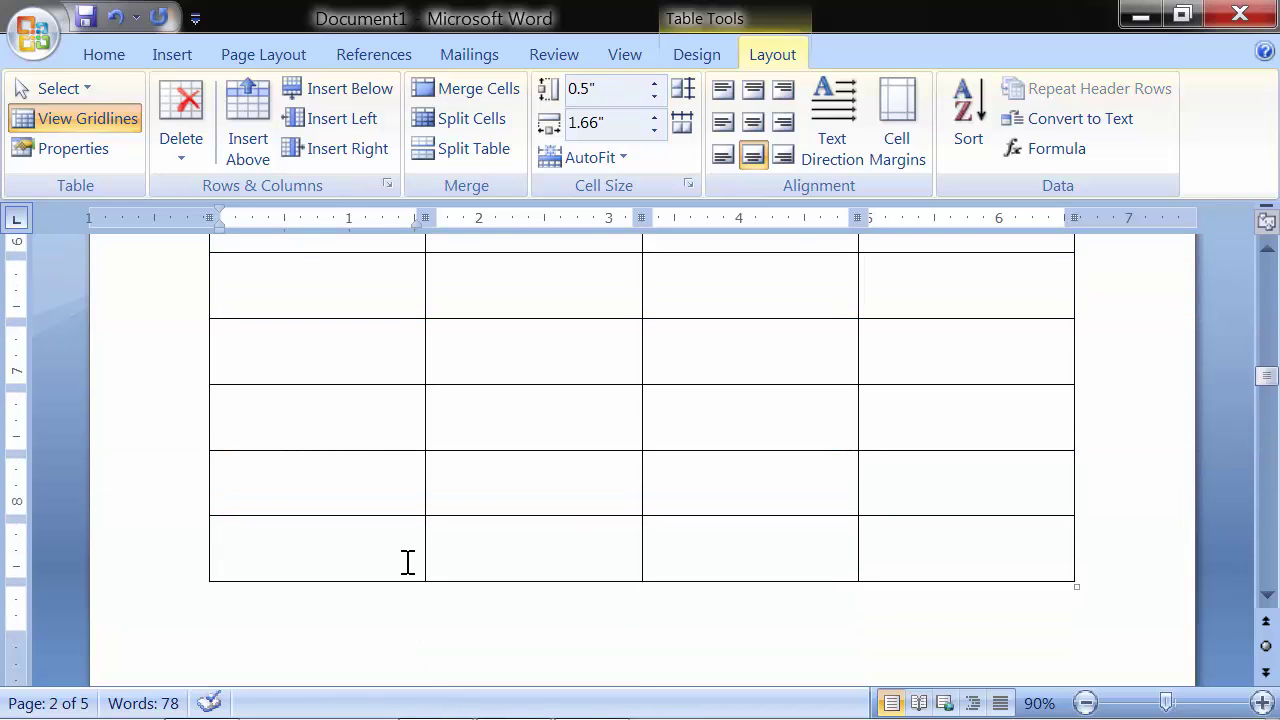
scroll(408, 562, down, 5)
drag(407, 537, 983, 520)
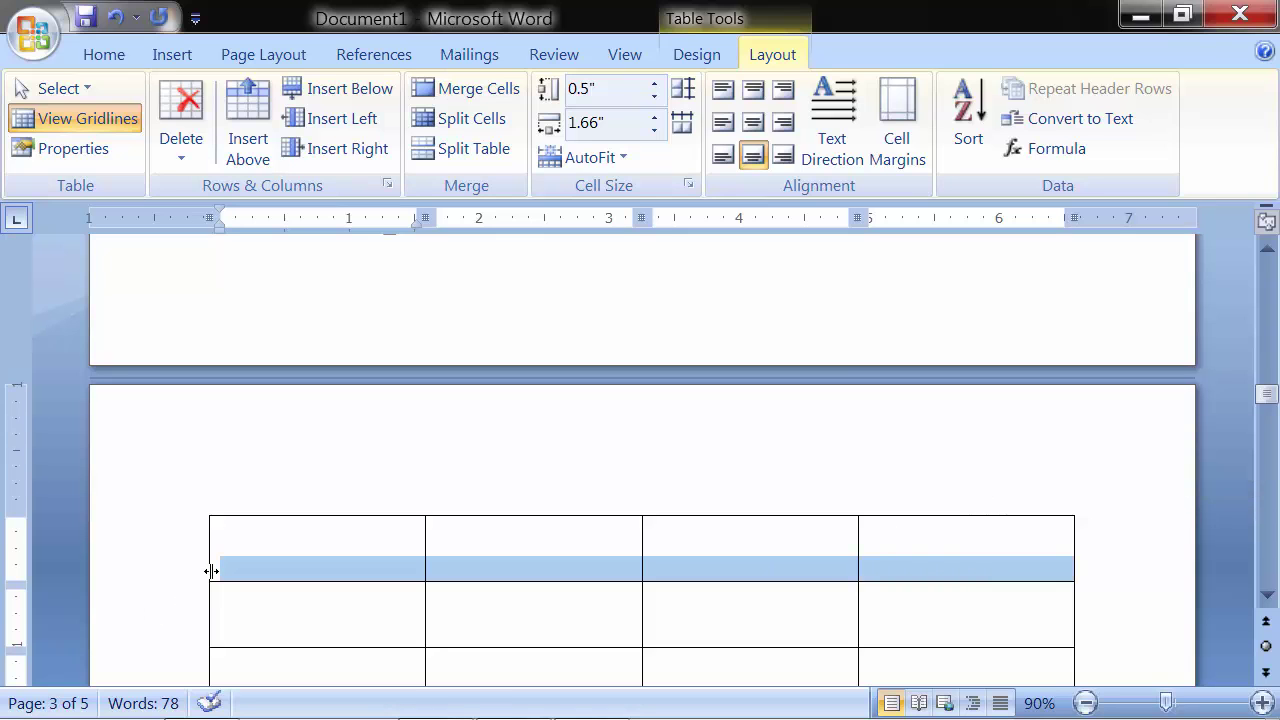
key(BackSpace)
Step: Return to the top of the table and select its header row
scroll(210, 575, up, 3)
scroll(210, 578, up, 3)
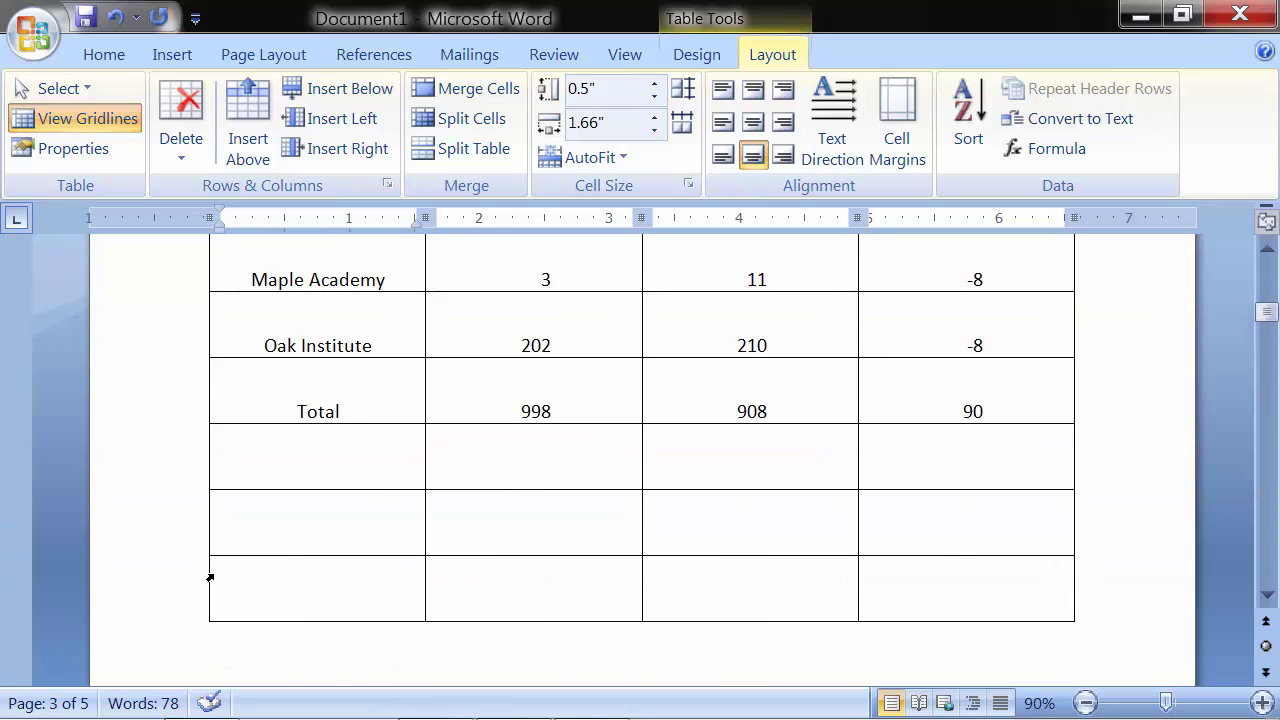
scroll(210, 577, up, 10)
scroll(210, 577, up, 5)
drag(349, 474, 914, 417)
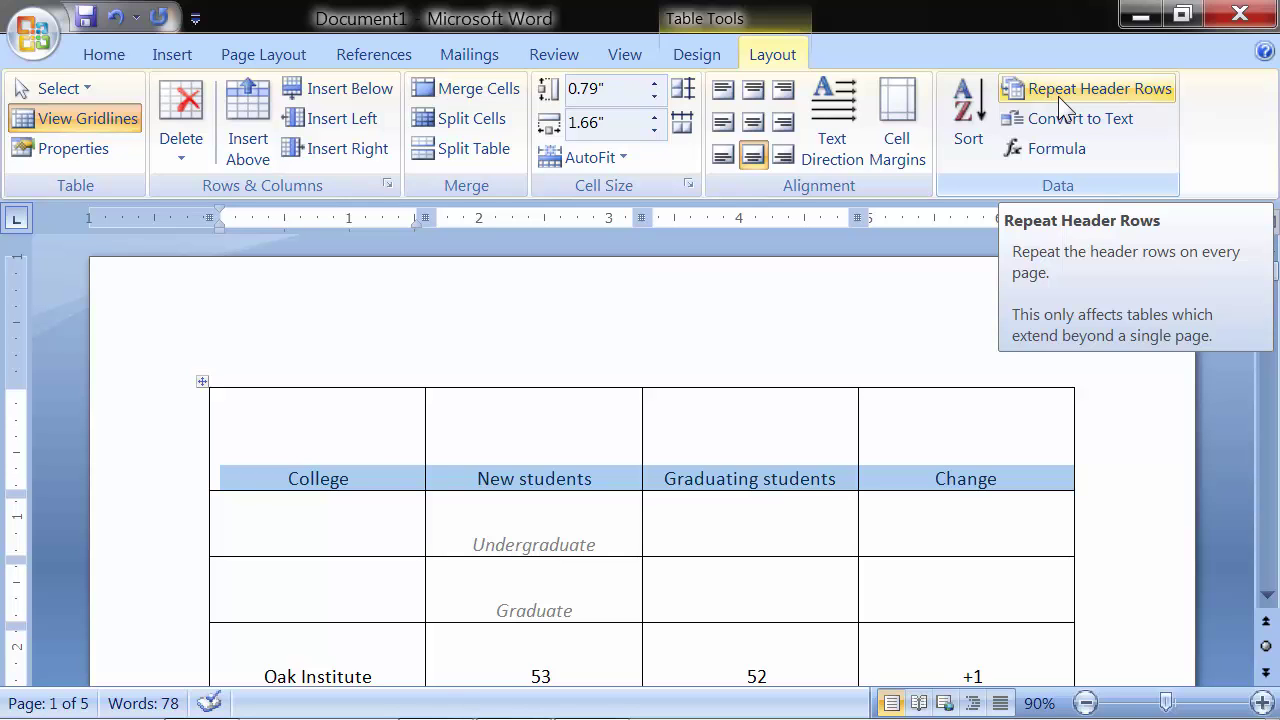
Step: Turn on Repeat Header Rows for the College/New students/Graduating students/Change row, then check each page
click(1063, 100)
scroll(891, 432, down, 3)
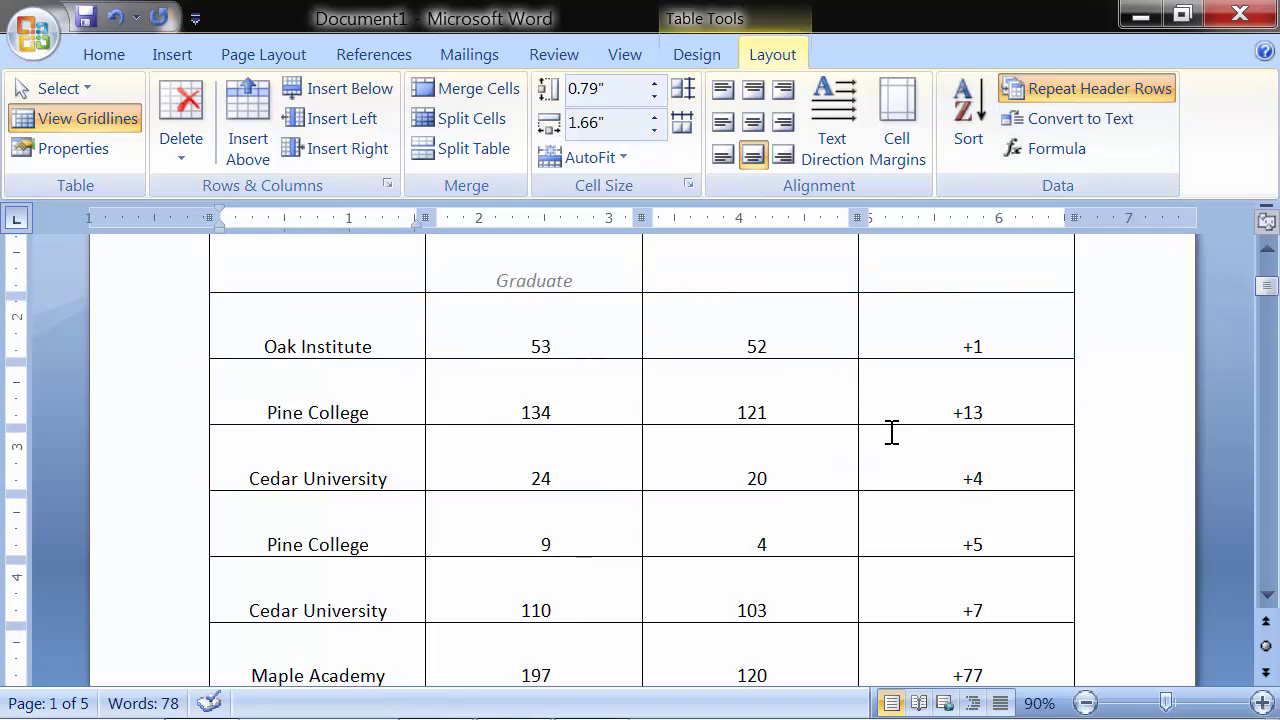
scroll(891, 432, down, 5)
scroll(891, 432, down, 5)
scroll(891, 432, down, 3)
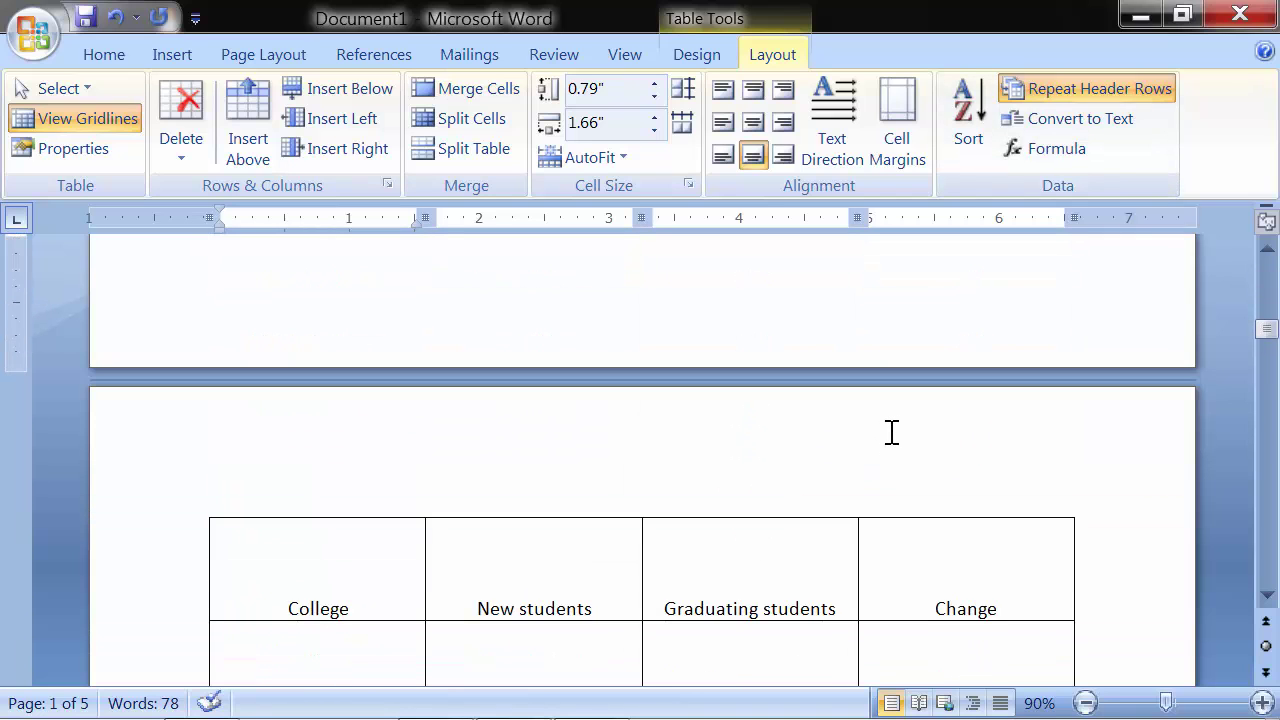
scroll(891, 432, down, 3)
scroll(891, 432, down, 3)
scroll(891, 432, down, 3)
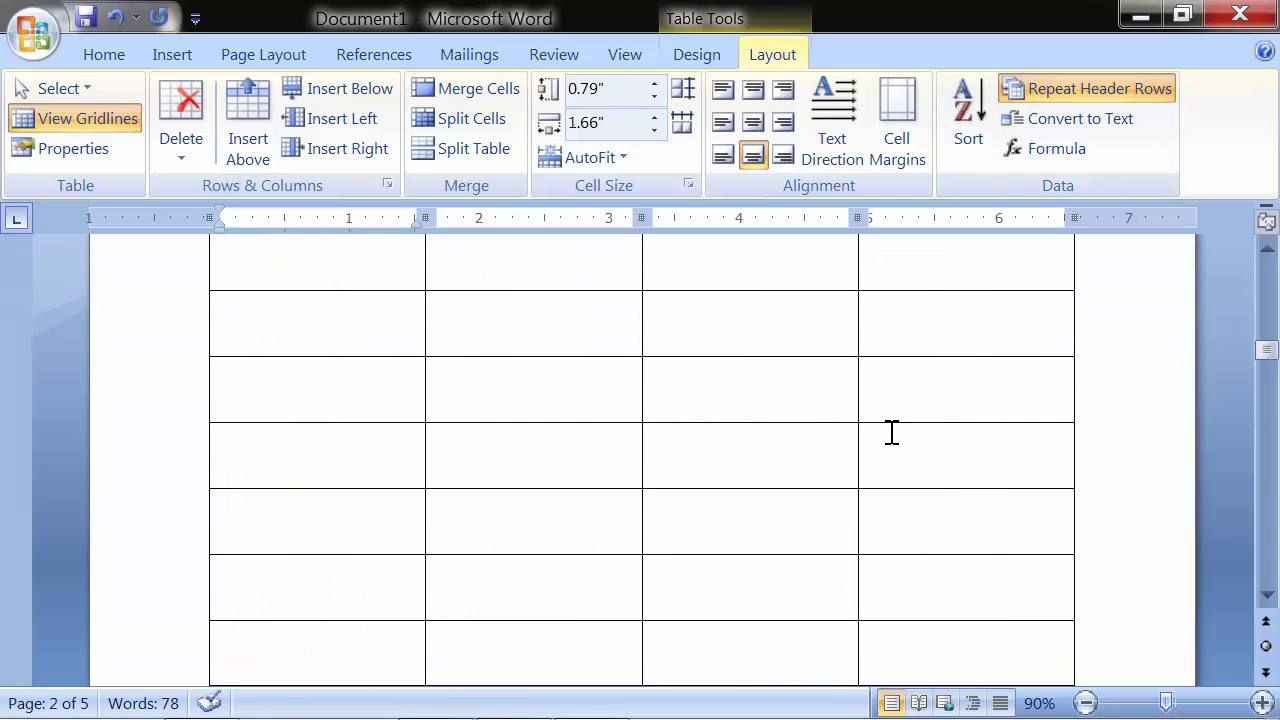
scroll(891, 432, up, 10)
scroll(891, 432, down, 2)
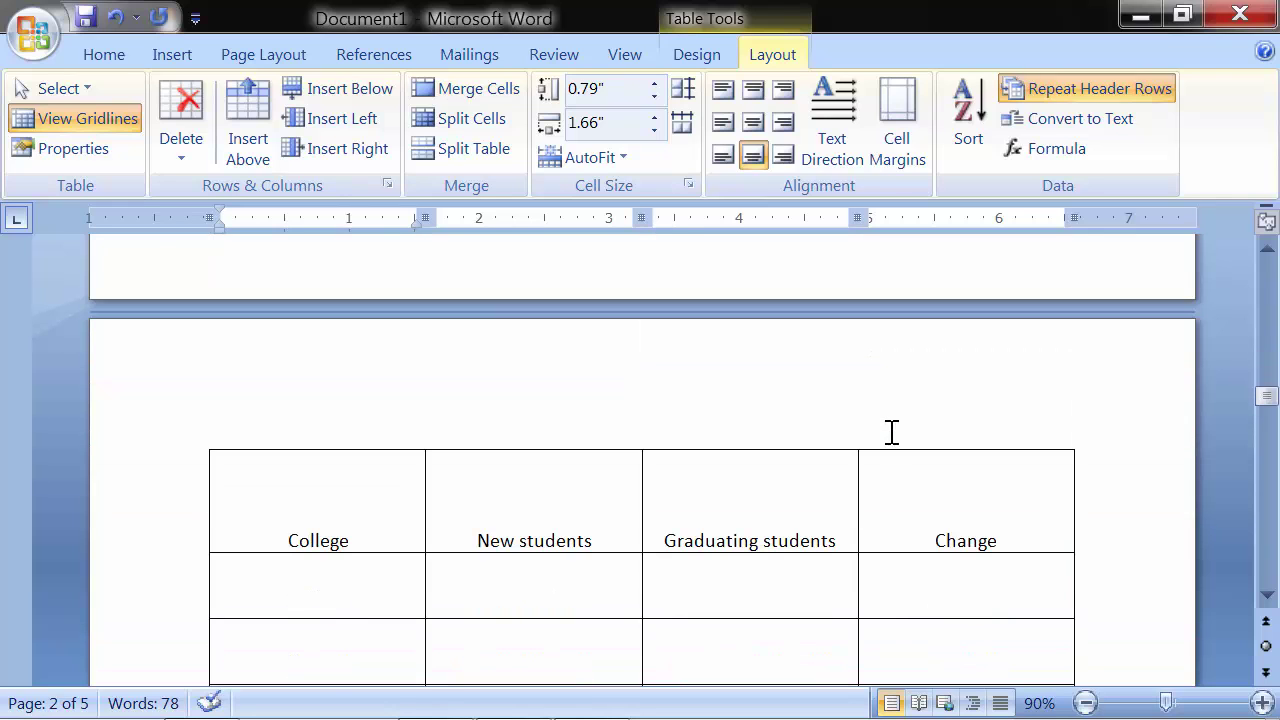
scroll(891, 432, down, 5)
scroll(891, 432, down, 2)
scroll(891, 432, down, 2)
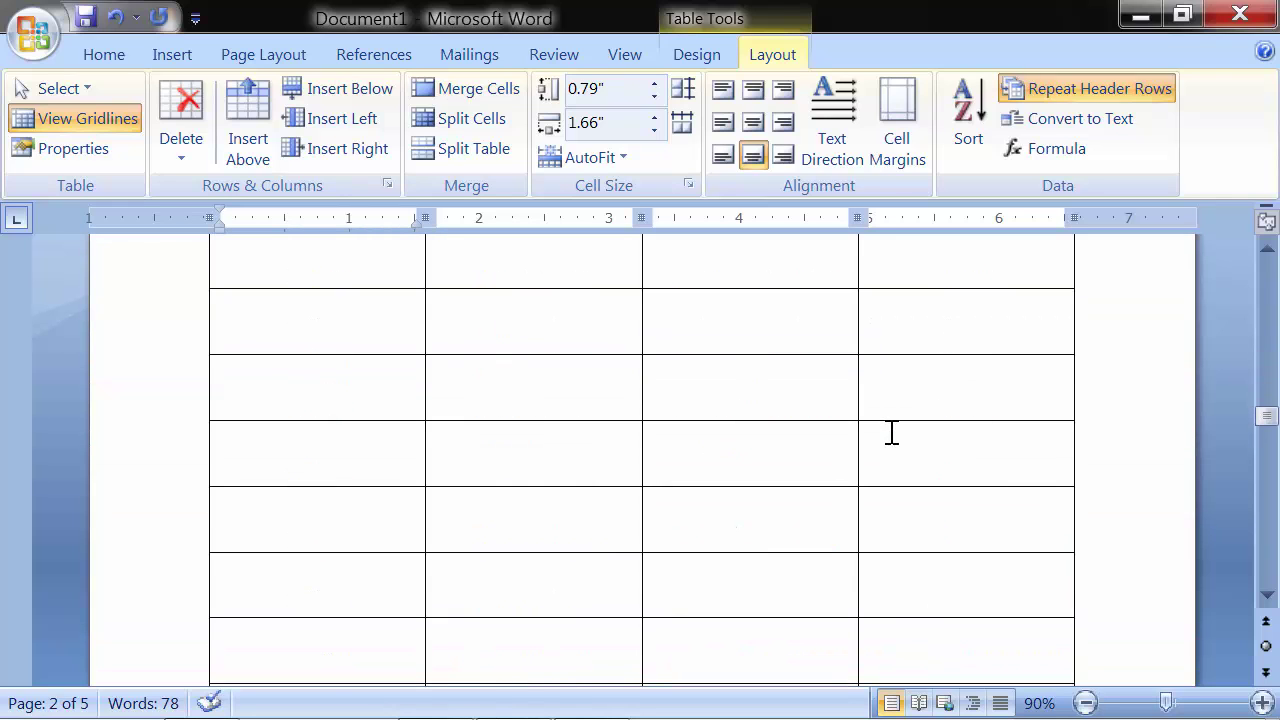
scroll(891, 432, down, 3)
scroll(891, 432, down, 5)
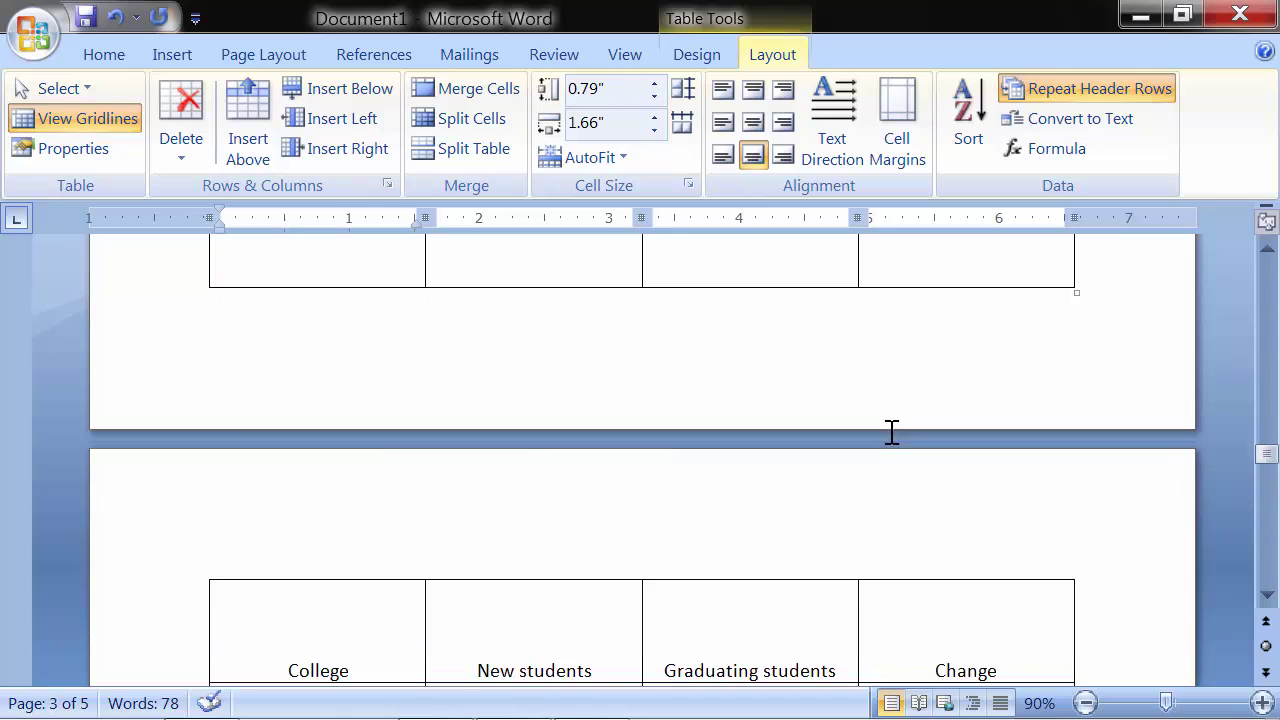
scroll(891, 432, down, 2)
scroll(891, 432, down, 1)
scroll(891, 432, up, 1)
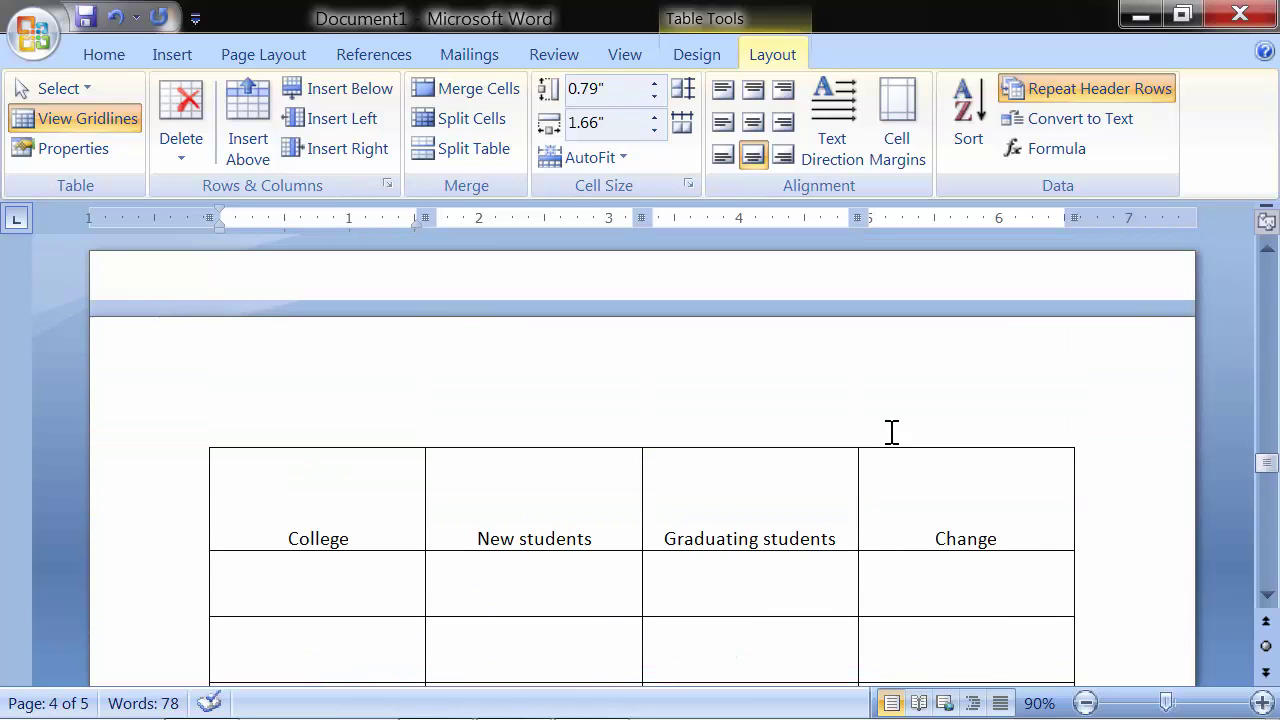
scroll(891, 432, up, 4)
scroll(891, 432, down, 5)
scroll(891, 432, down, 2)
scroll(891, 432, up, 3)
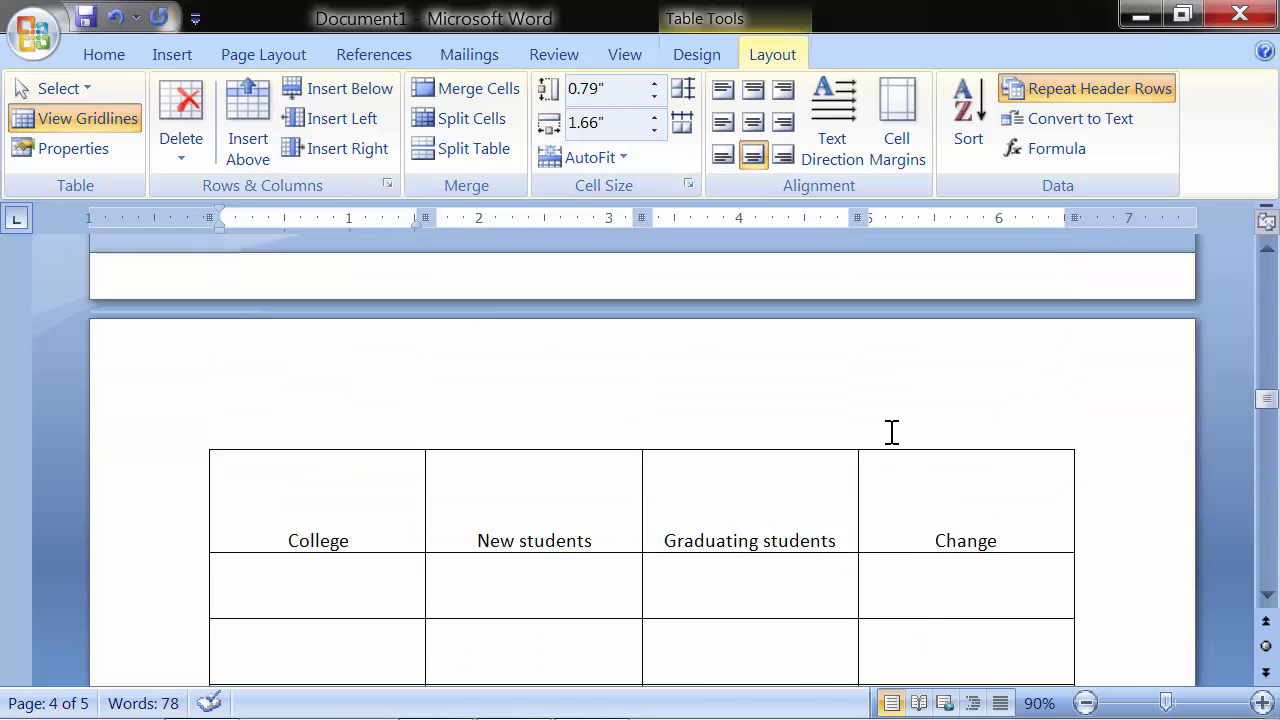
scroll(891, 432, up, 2)
scroll(891, 432, up, 5)
scroll(891, 432, up, 1)
scroll(891, 432, down, 3)
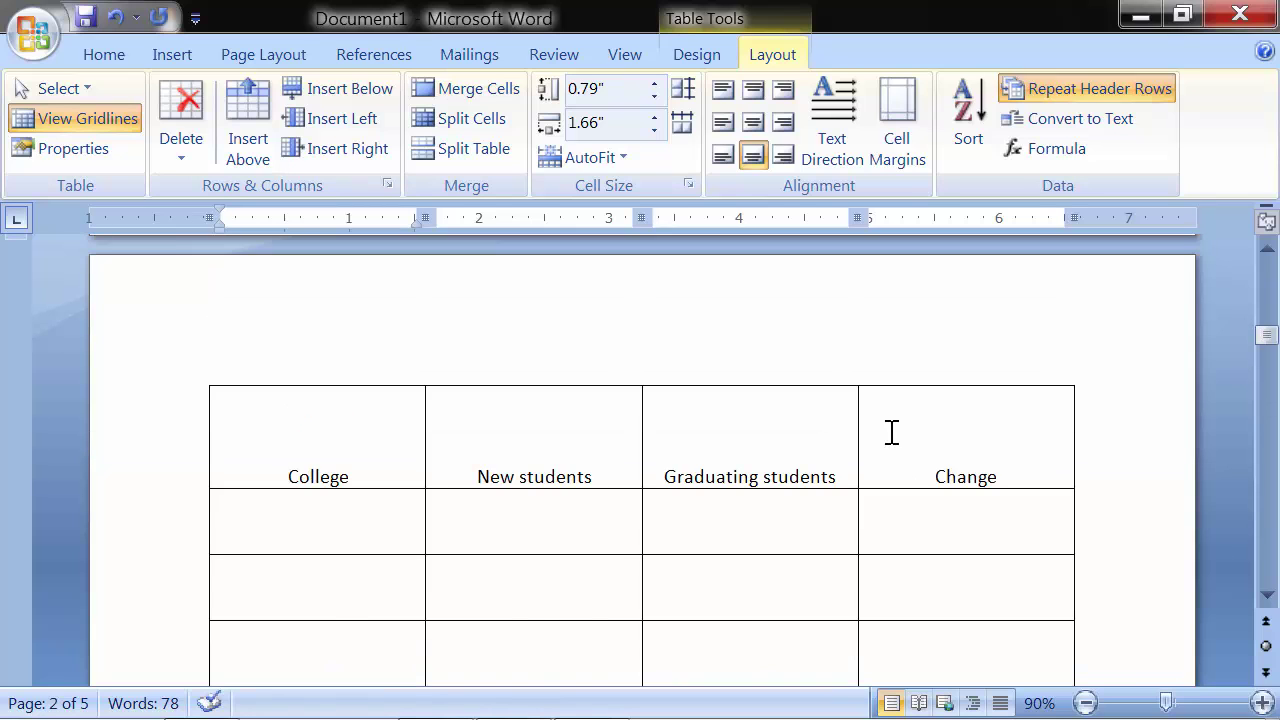
scroll(891, 432, up, 5)
scroll(891, 432, up, 5)
scroll(891, 432, up, 5)
scroll(891, 432, up, 3)
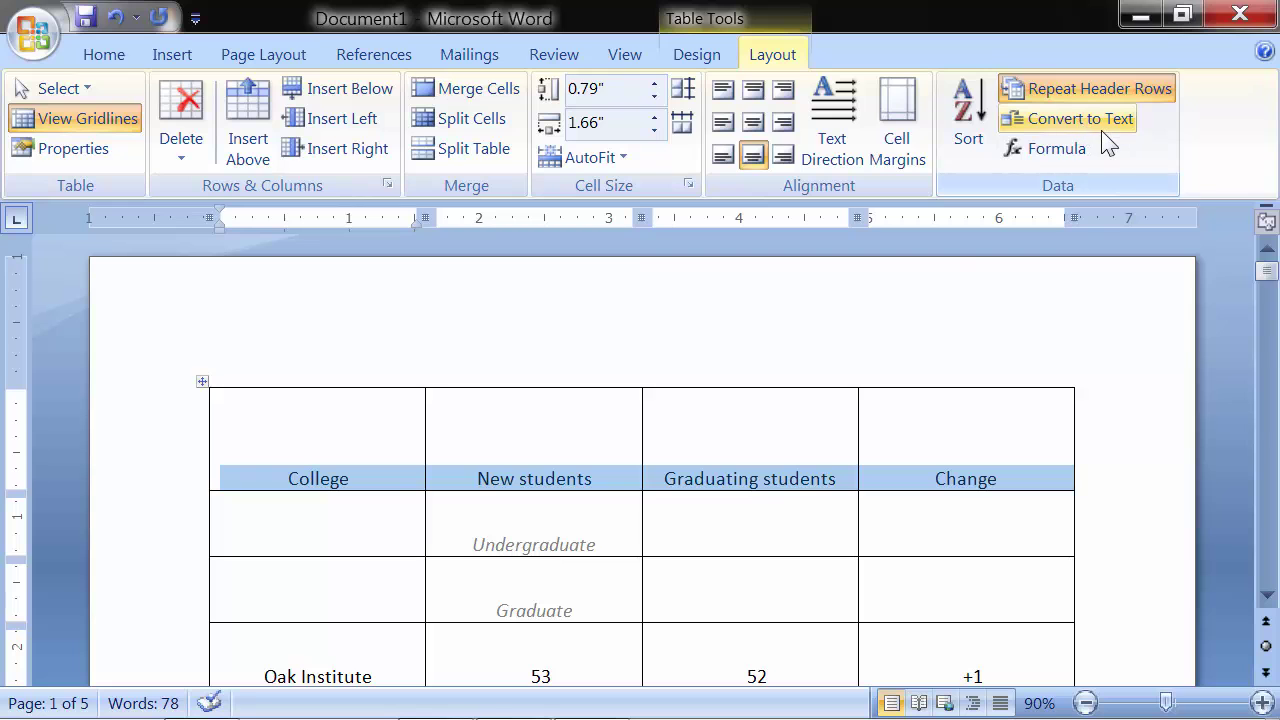
scroll(360, 500, down, 5)
scroll(360, 503, down, 6)
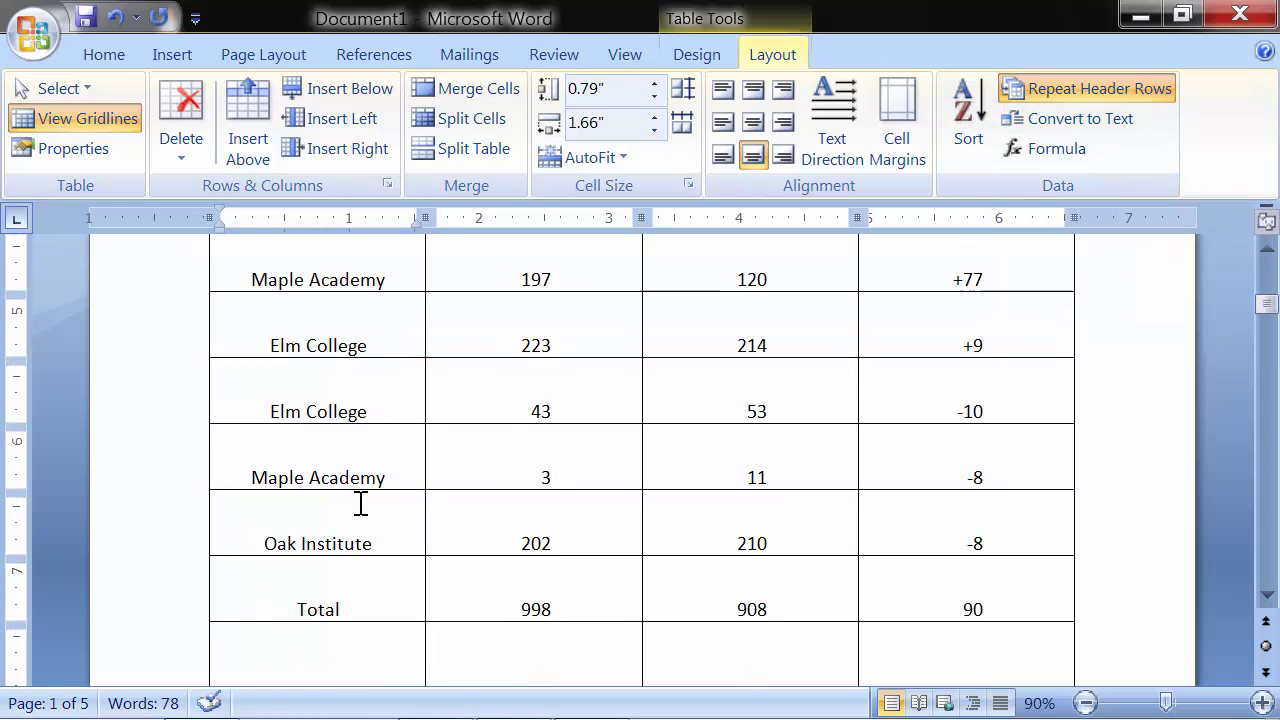
scroll(361, 503, up, 2)
scroll(360, 503, up, 3)
scroll(360, 509, up, 4)
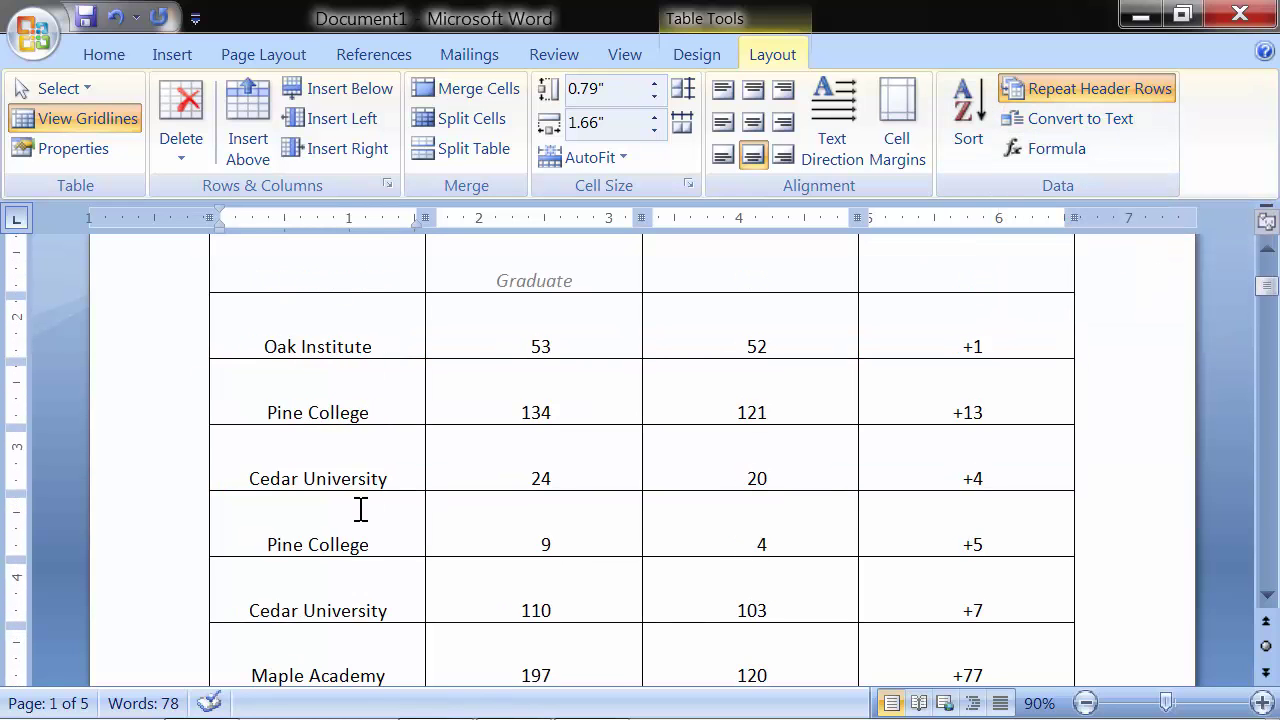
scroll(360, 509, up, 3)
scroll(360, 509, down, 2)
scroll(358, 511, down, 2)
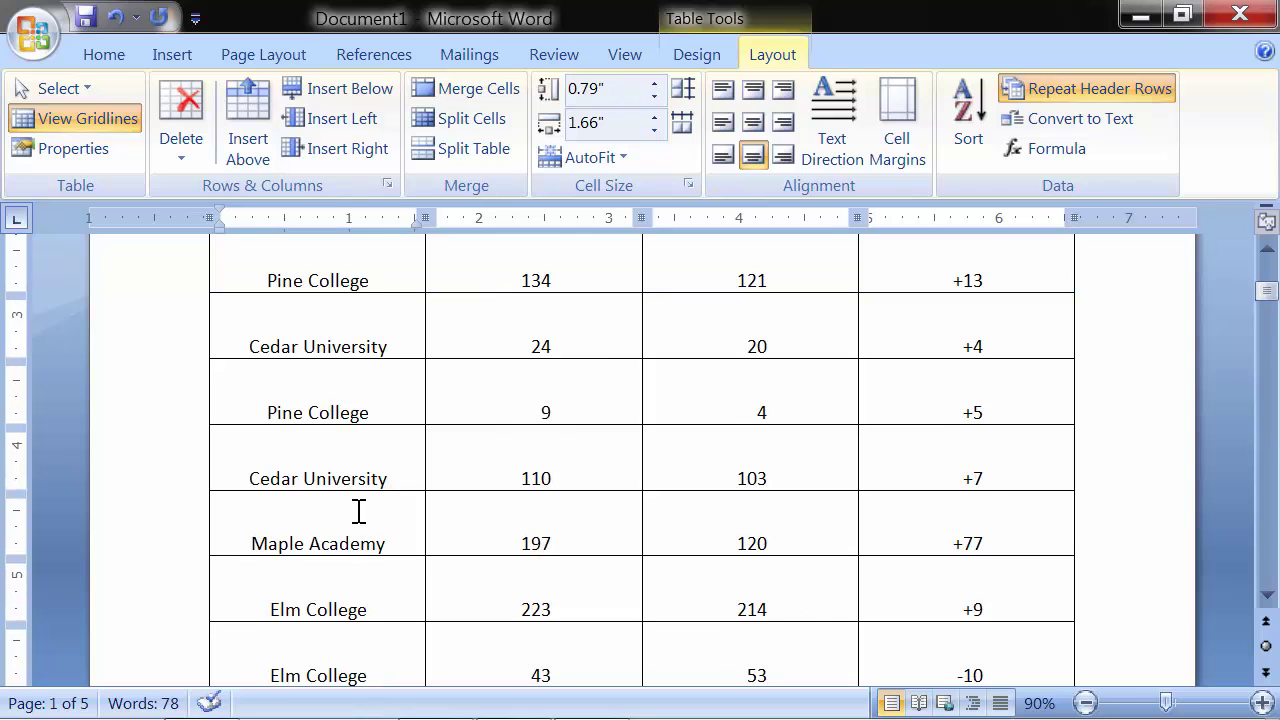
Step: Split the table above the Cedar University row
click(298, 456)
click(484, 152)
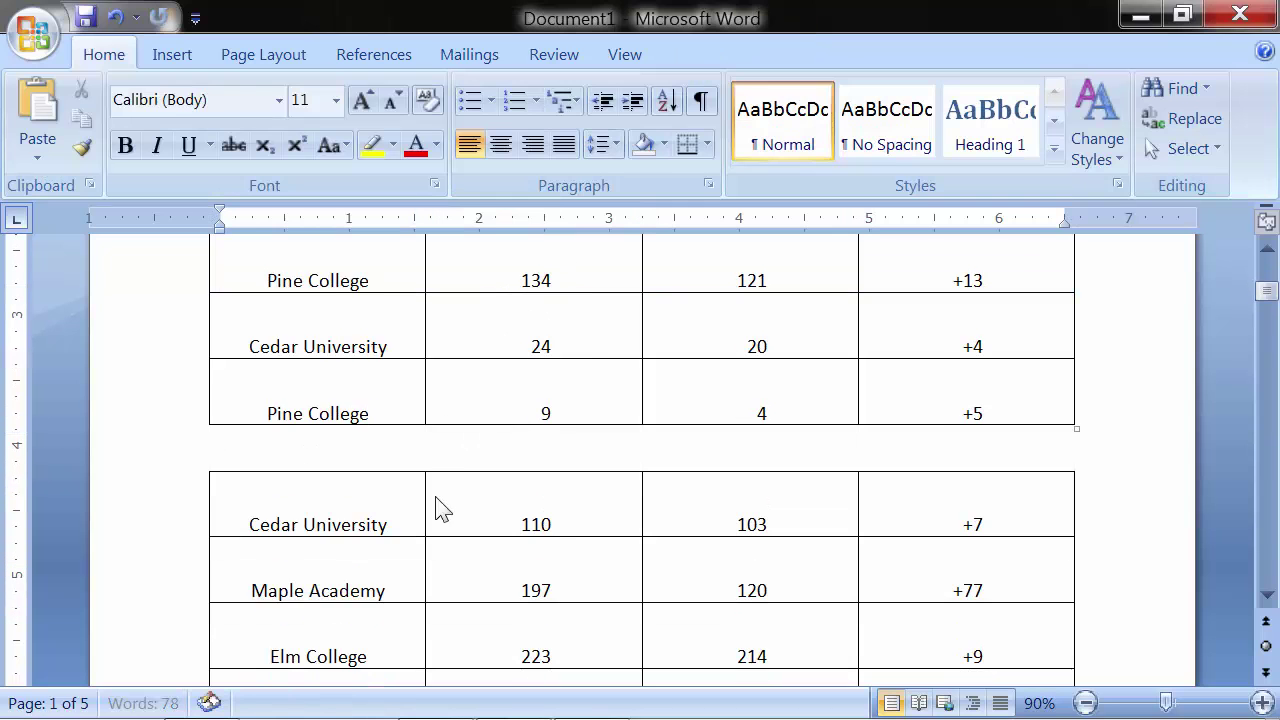
scroll(366, 523, down, 1)
scroll(366, 523, down, 3)
Step: Split the table above the Maple Academy row and select the Cedar University through Elm College rows
click(352, 524)
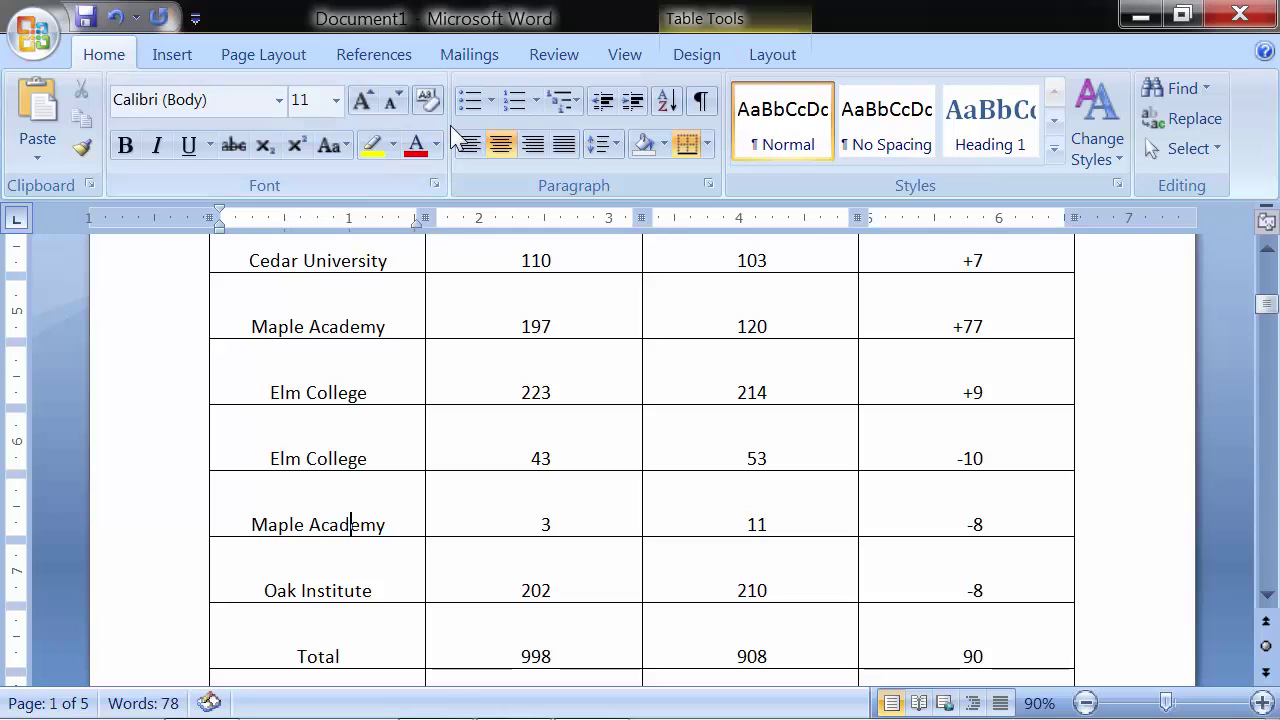
click(768, 55)
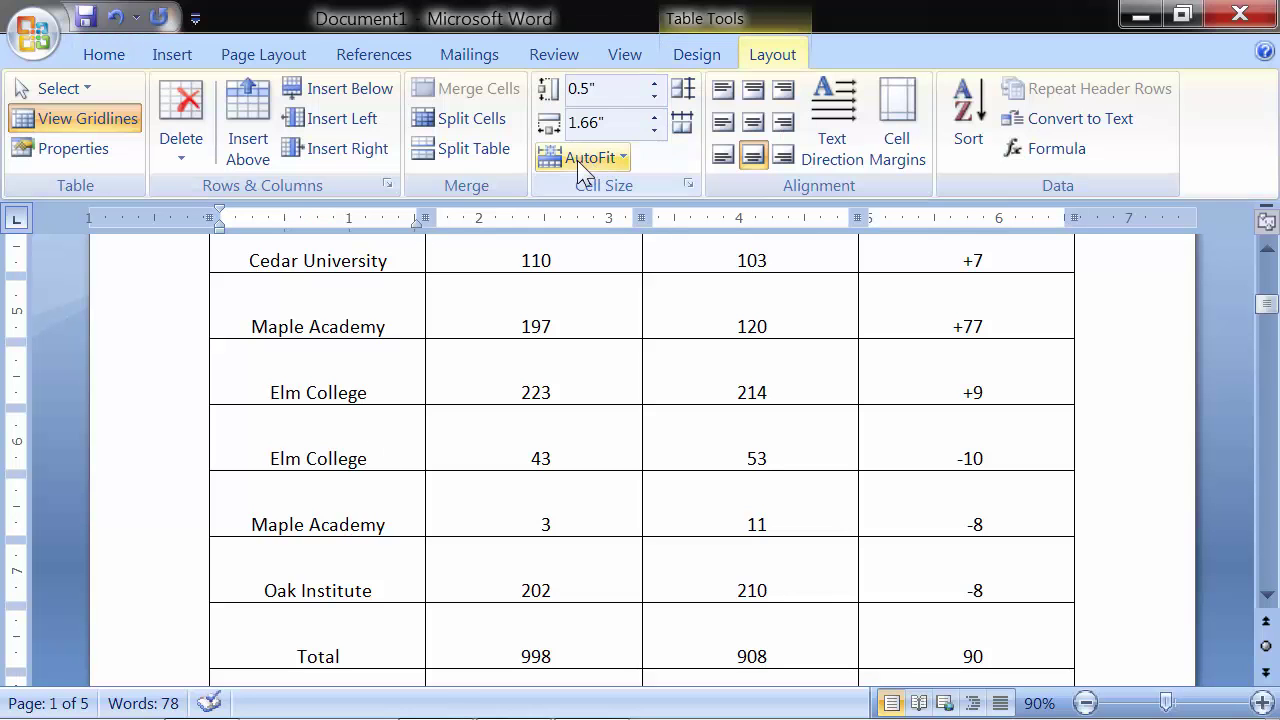
click(506, 160)
scroll(357, 591, up, 3)
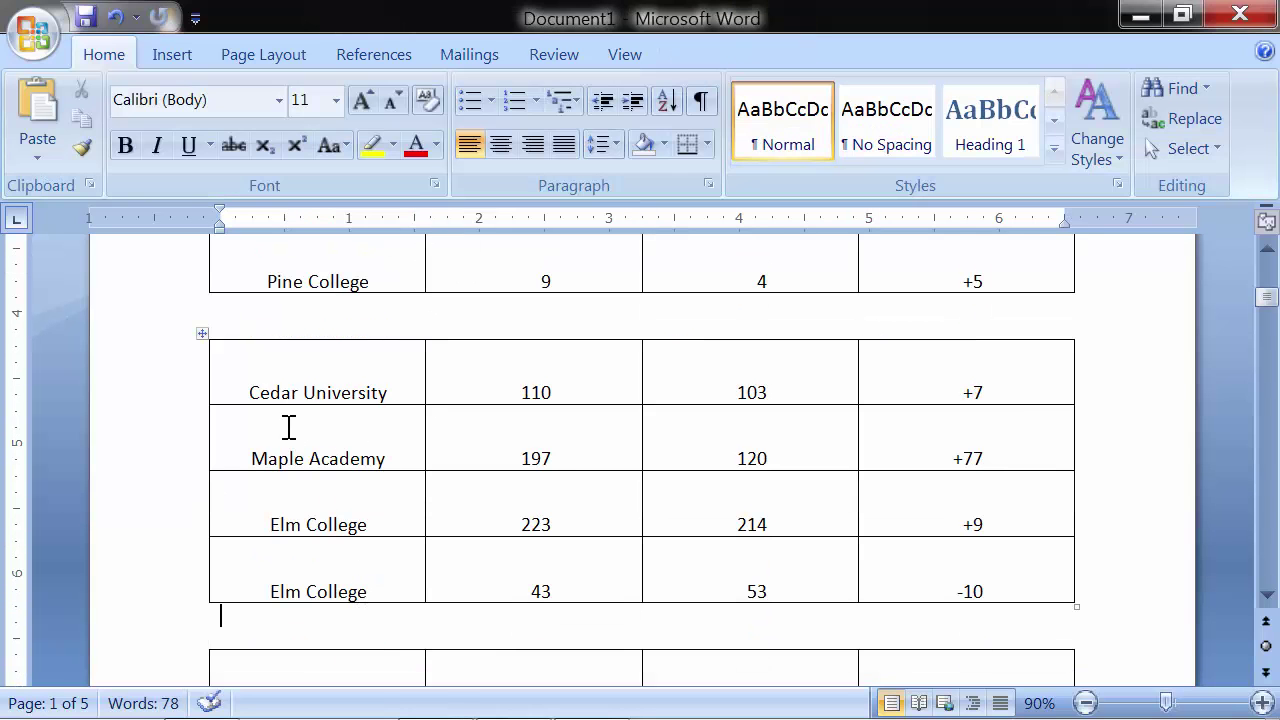
drag(283, 380, 1010, 557)
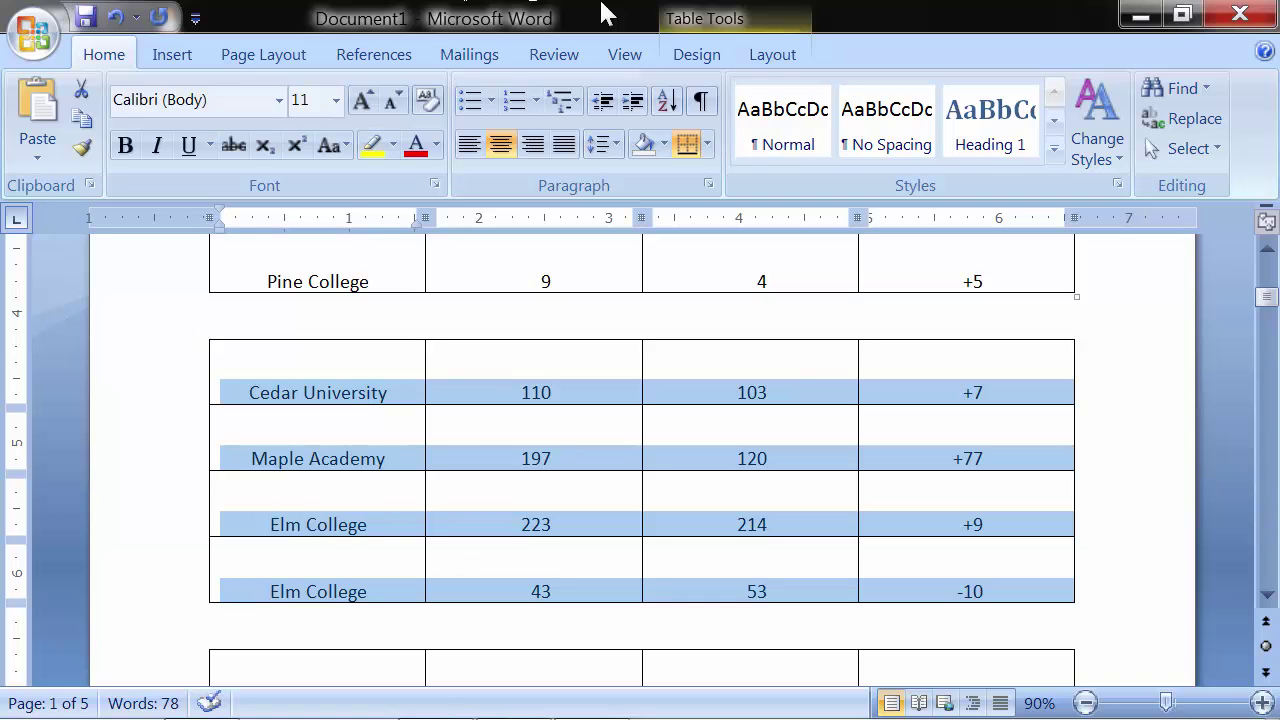
Step: Convert the selected Cedar University to Elm College rows to text with commas as the separator
click(762, 53)
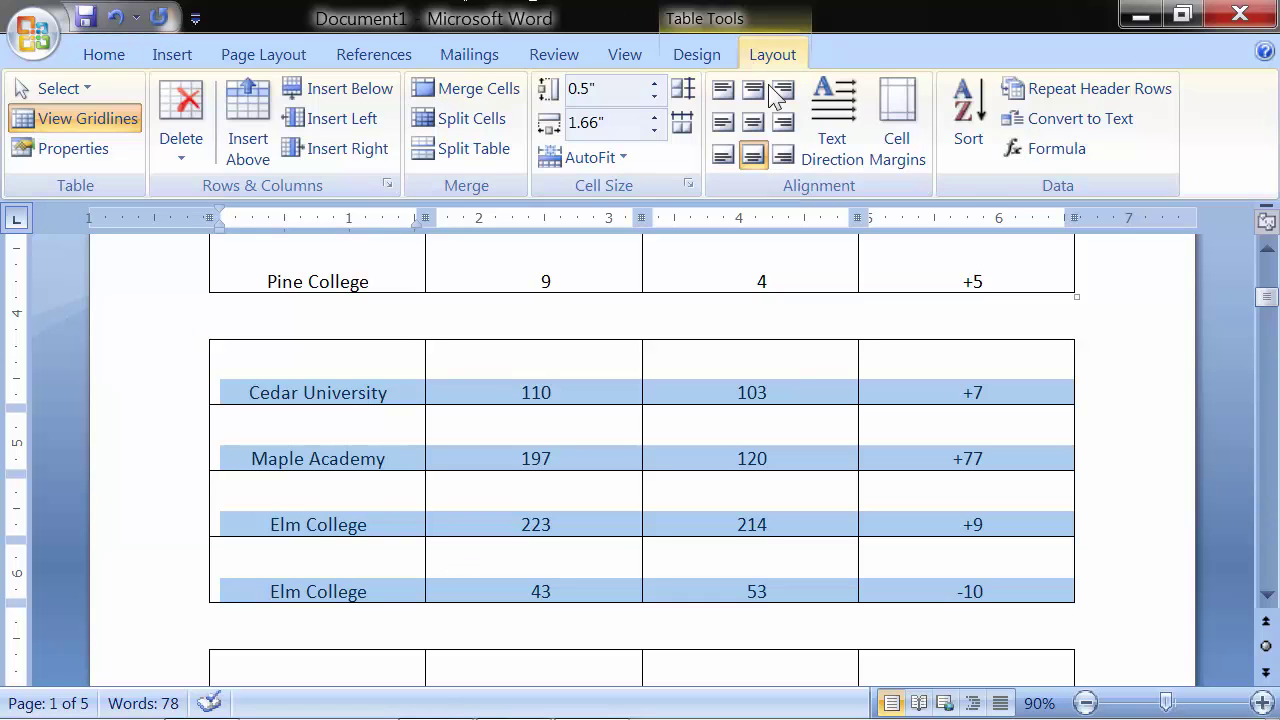
click(1071, 134)
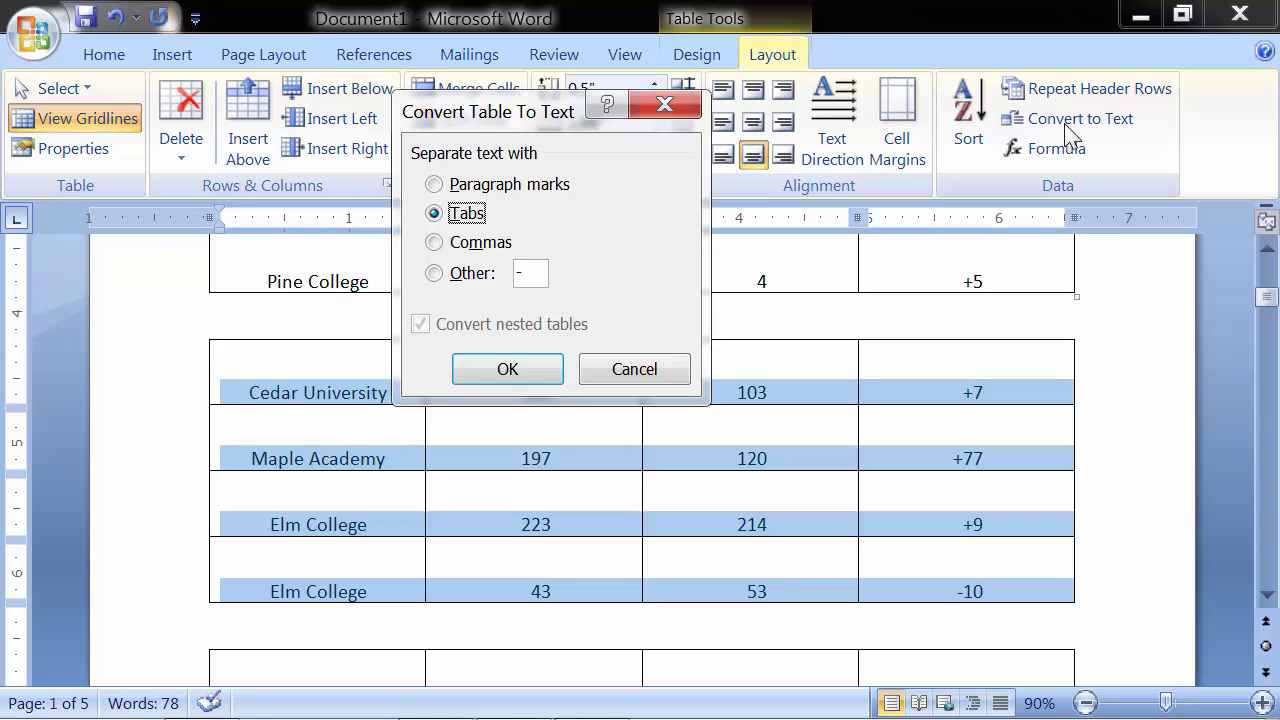
drag(500, 122, 522, 118)
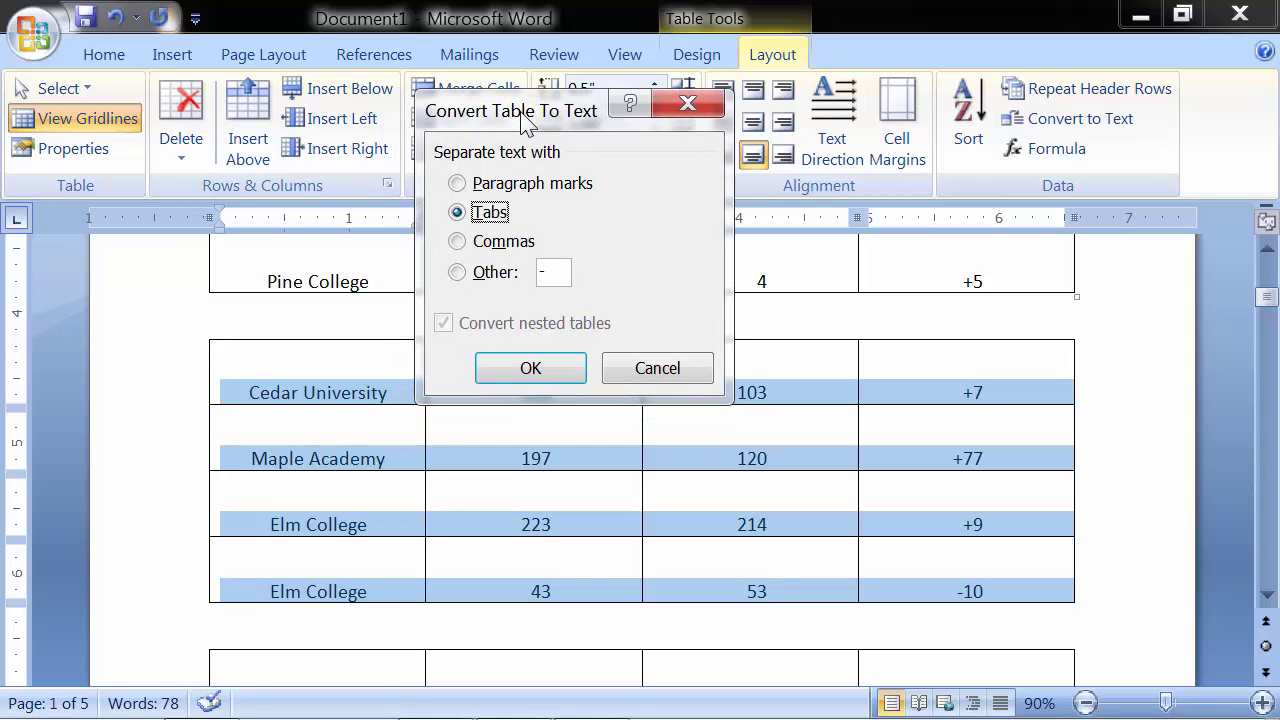
click(463, 245)
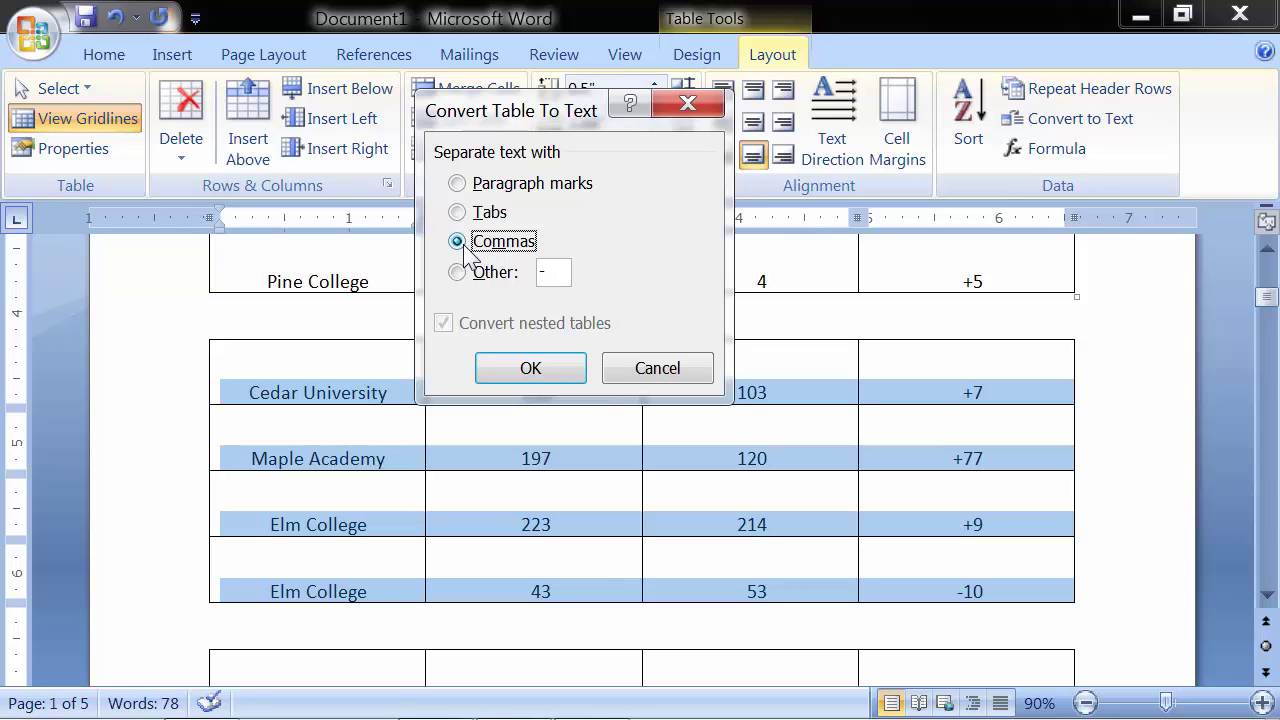
click(457, 212)
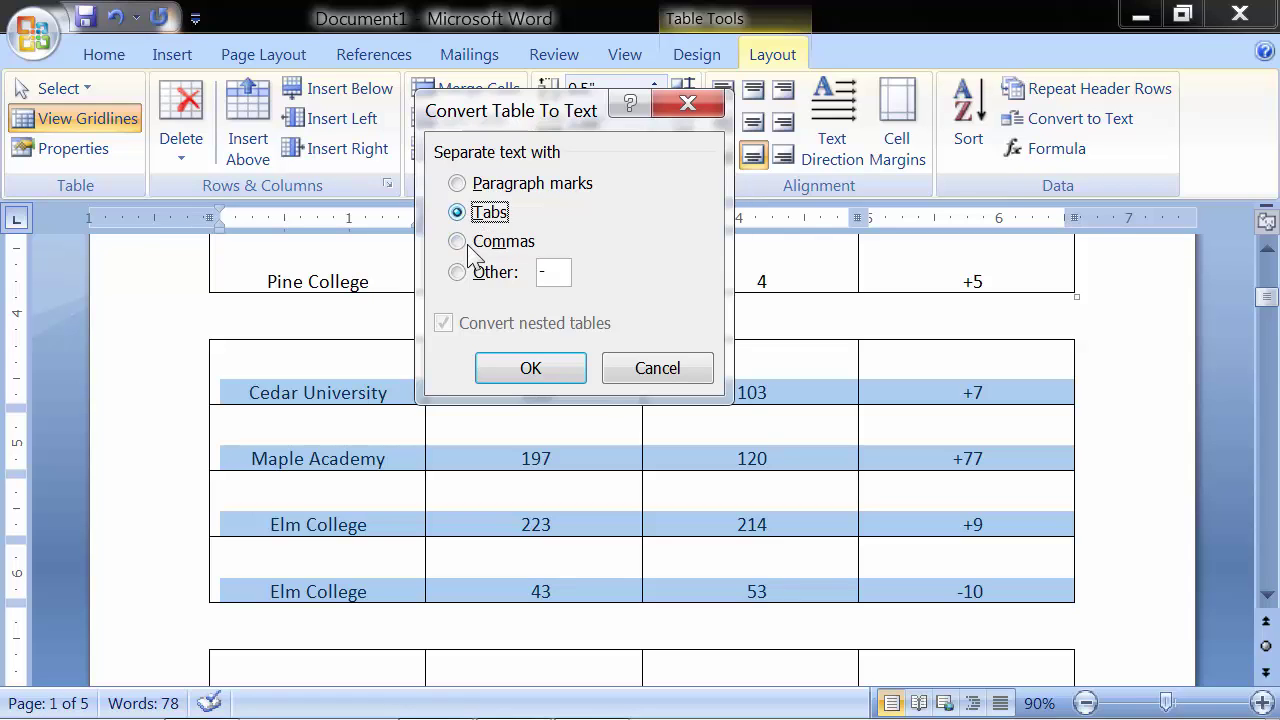
click(457, 272)
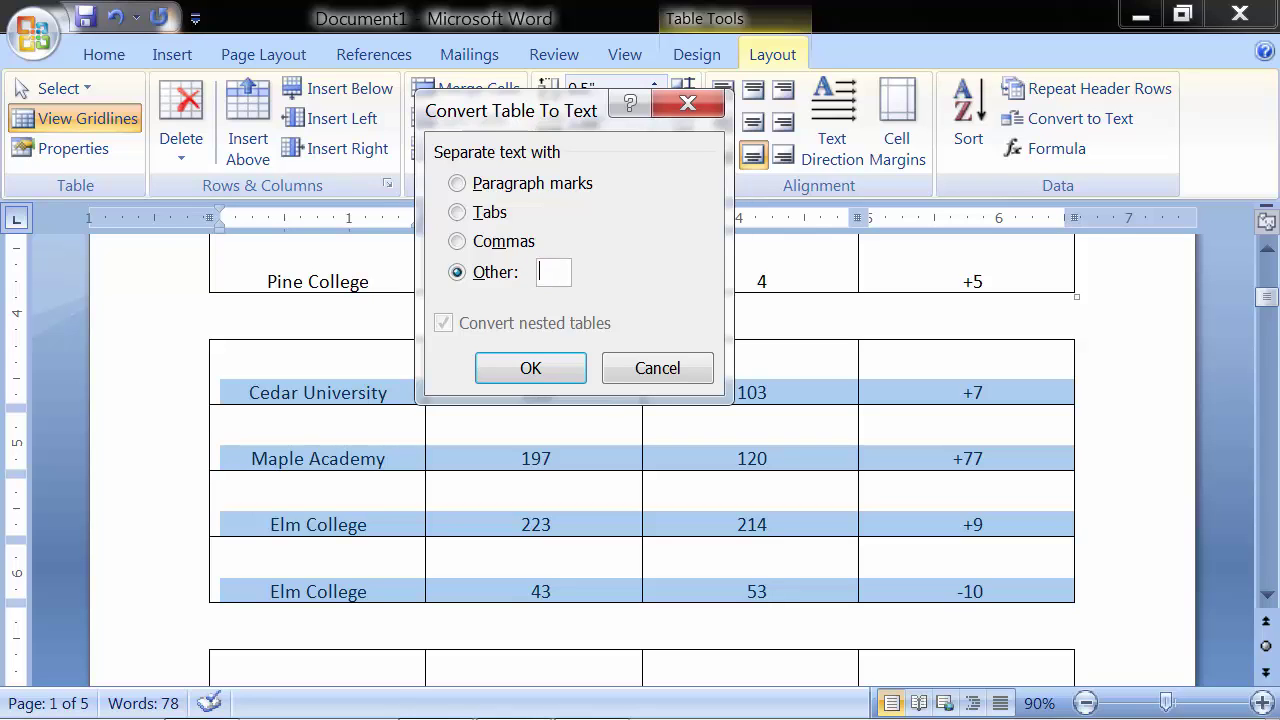
text(^)
click(457, 242)
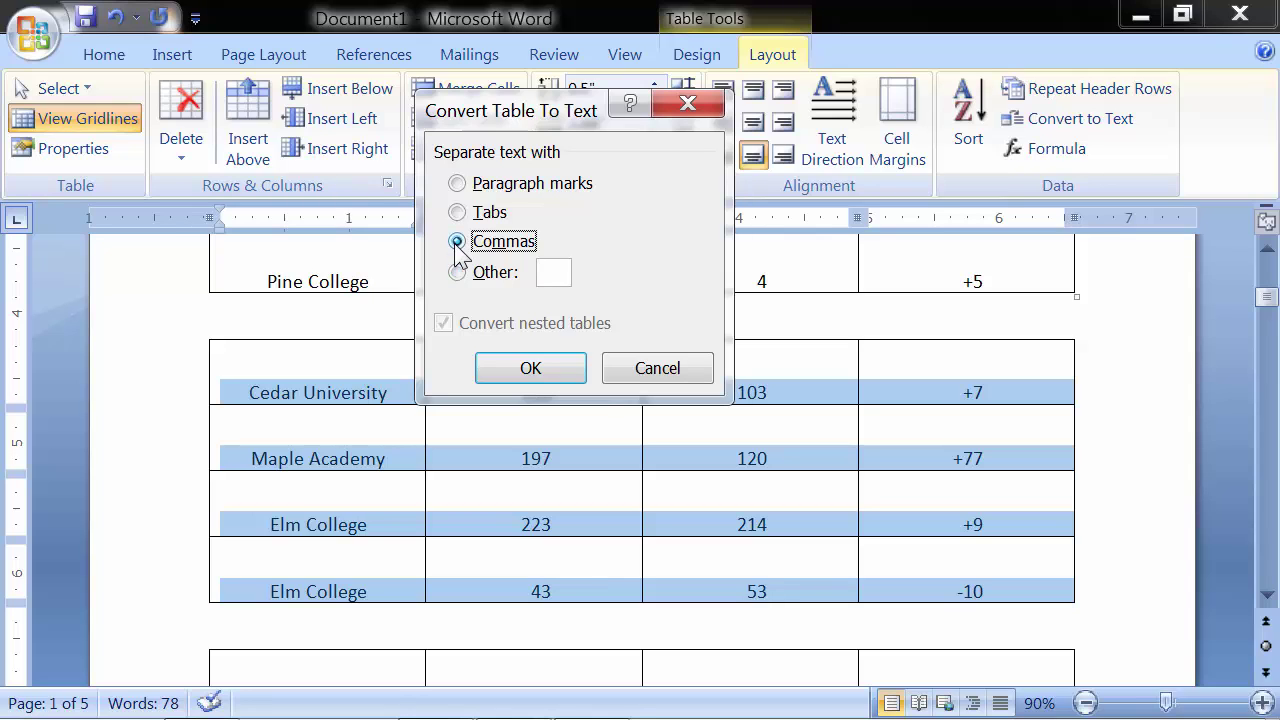
click(531, 370)
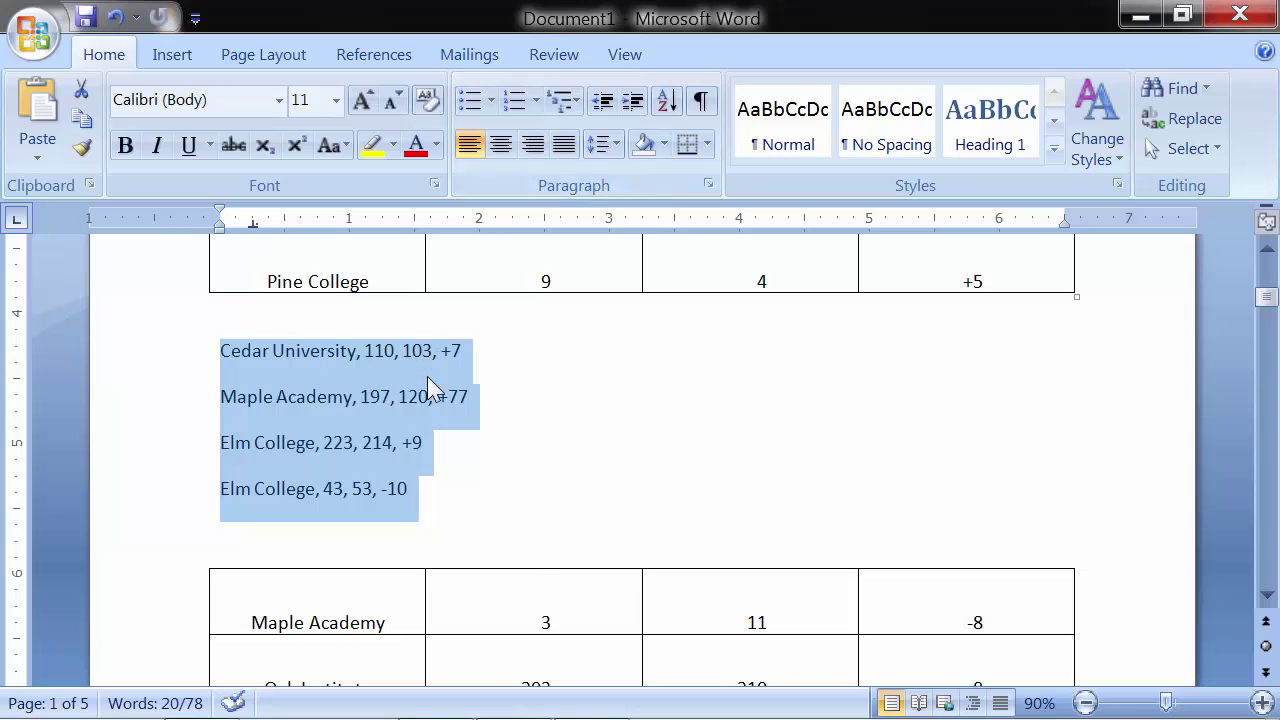
scroll(430, 385, down, 2)
Step: In the lower table, delete the Total row values 998, 908 and 90
scroll(430, 385, down, 2)
click(351, 337)
mouse_move(545, 535)
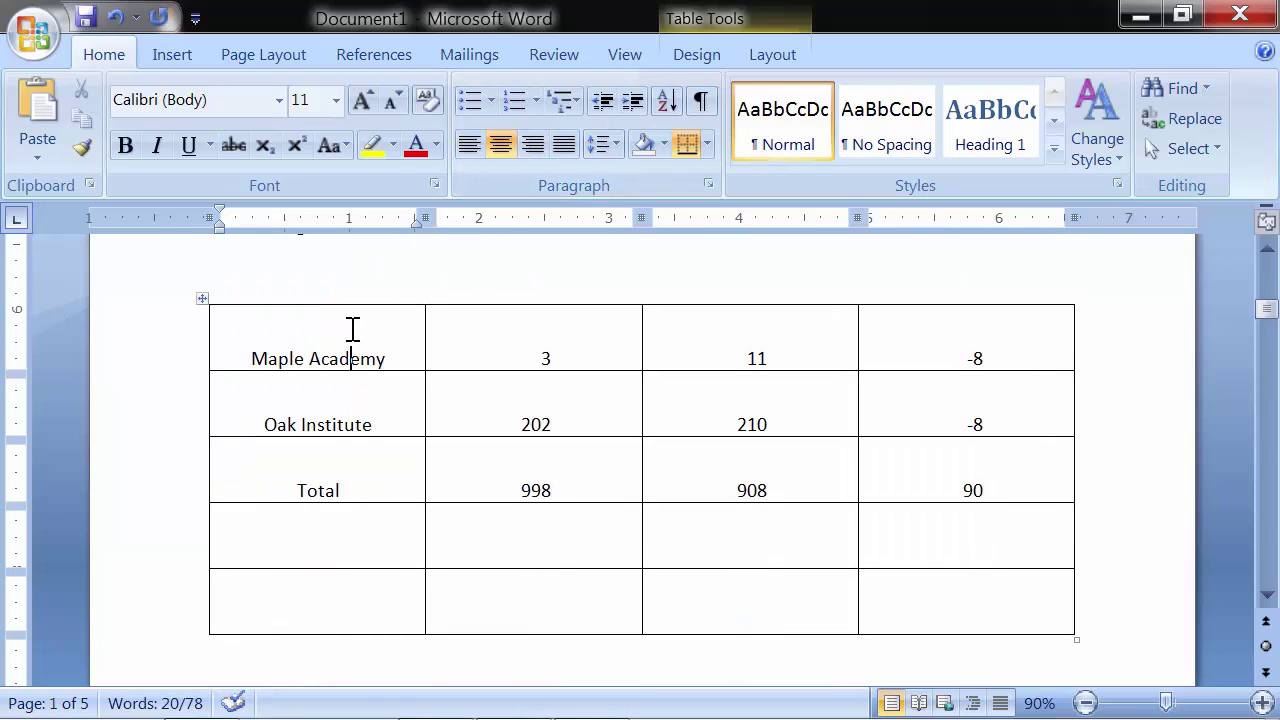
click(765, 55)
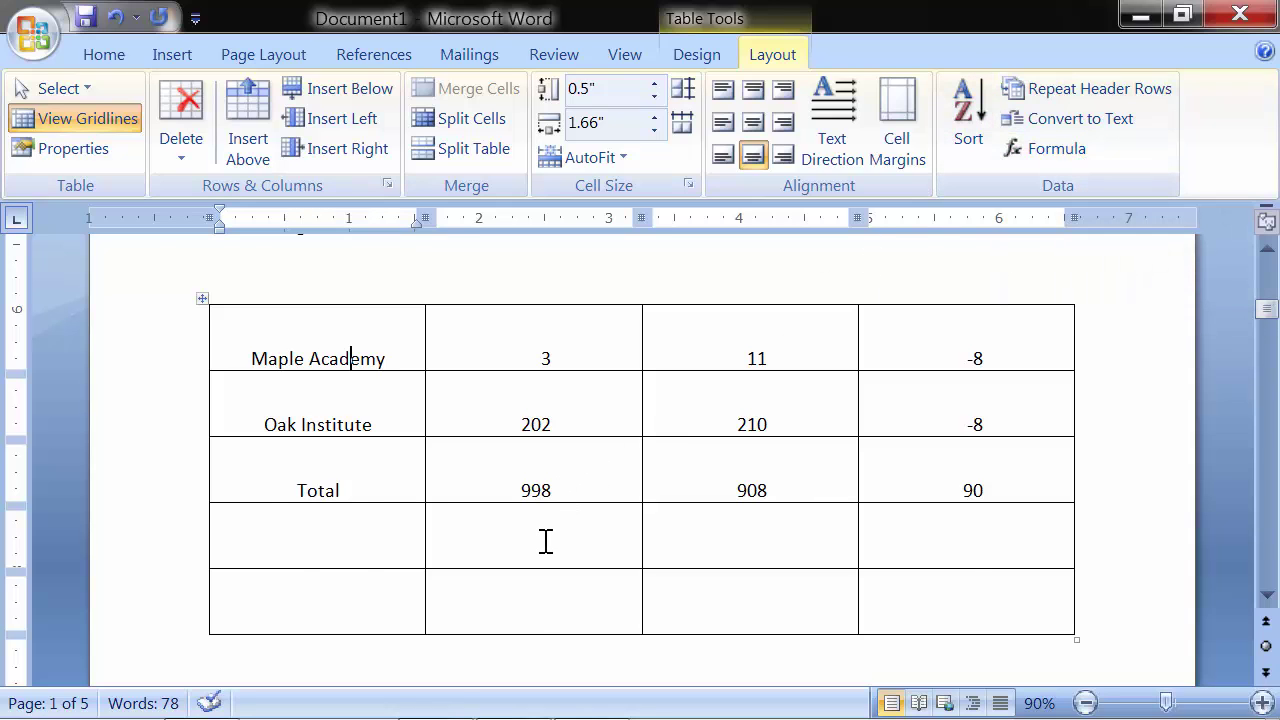
scroll(546, 541, up, 2)
scroll(546, 541, down, 1)
scroll(546, 541, down, 1)
drag(509, 354, 531, 420)
double_click(555, 490)
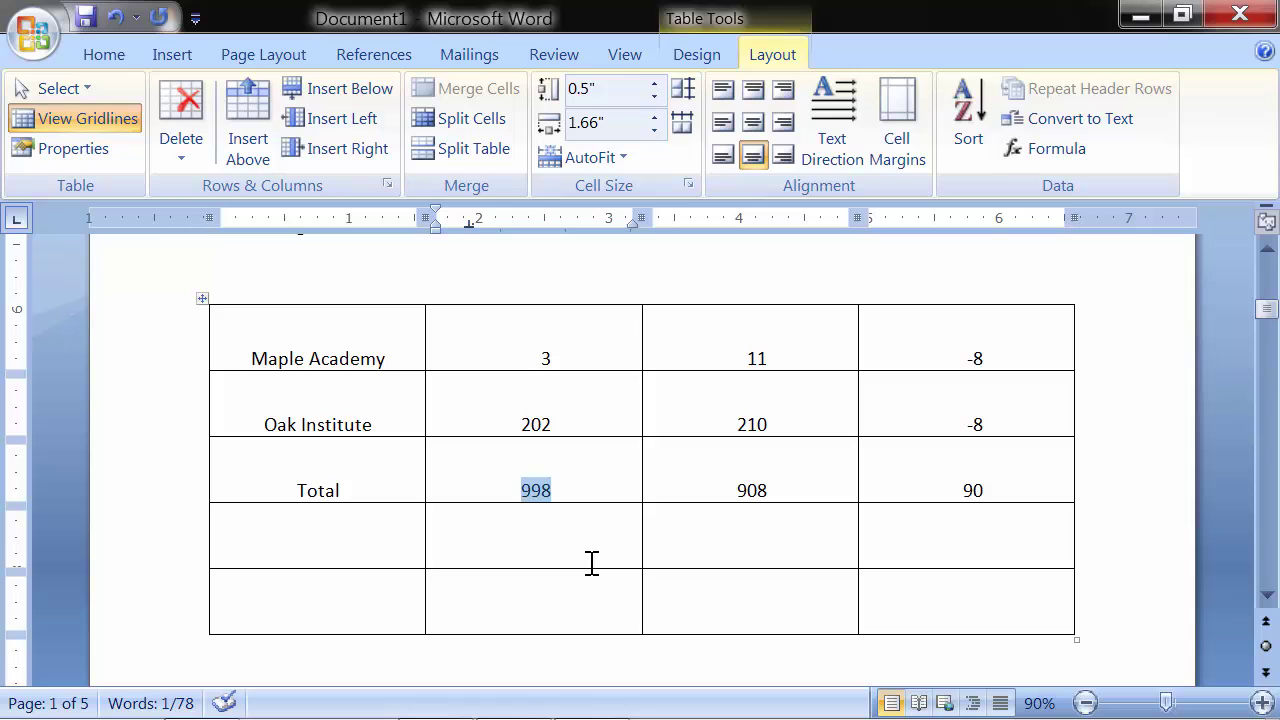
key(Delete)
key(Right)
key(Delete)
key(Delete)
key(Delete)
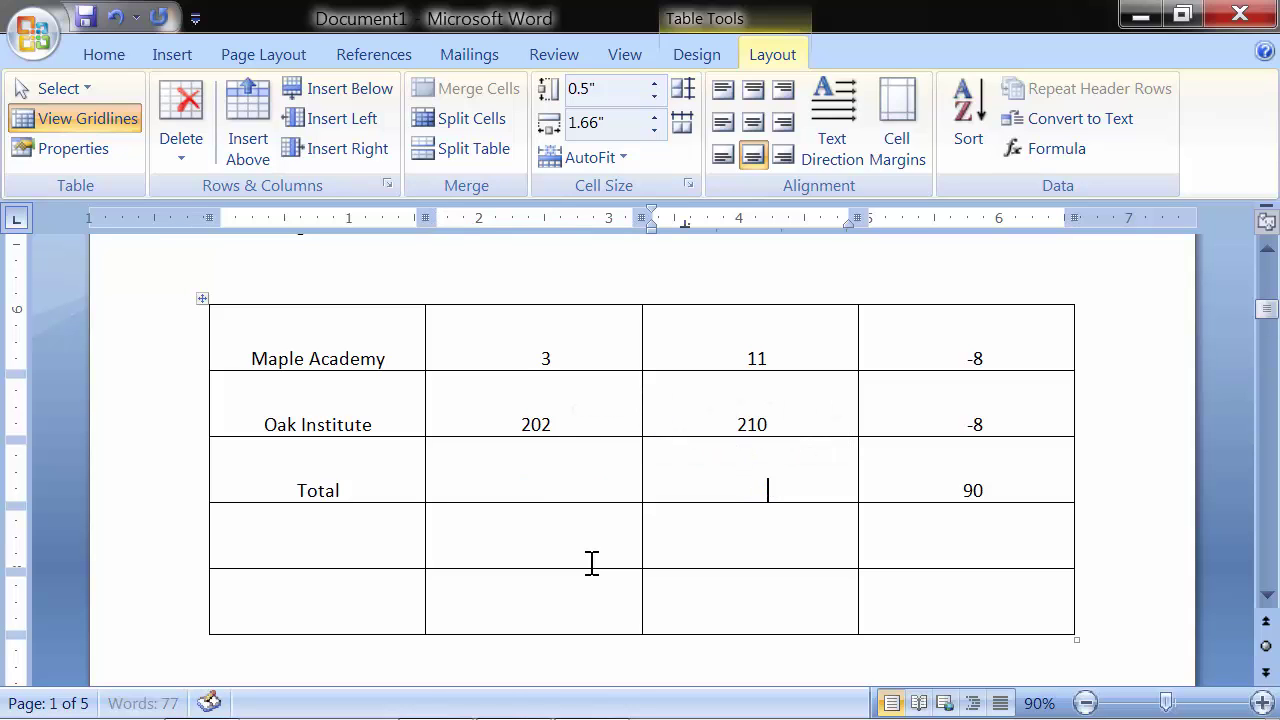
key(Right)
key(Delete)
key(Delete)
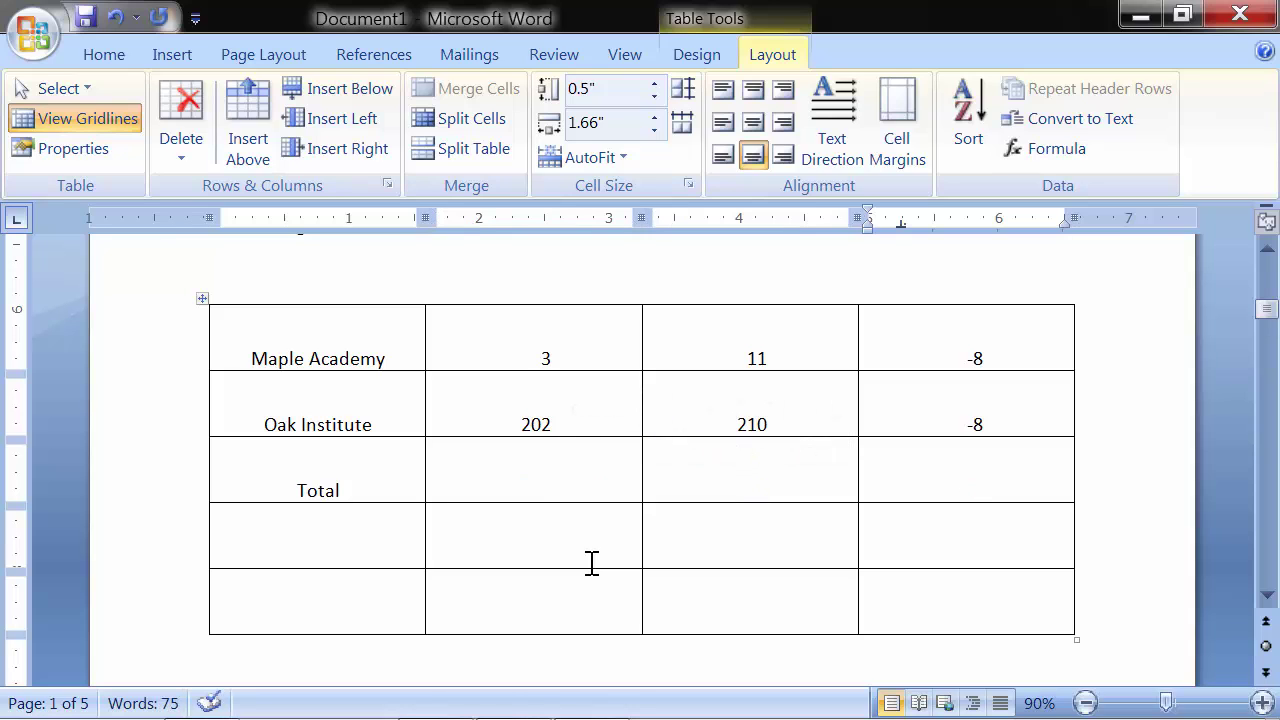
Step: Insert an =SUM(ABOVE) formula in the New students Total cell, giving 205
click(536, 472)
click(1018, 160)
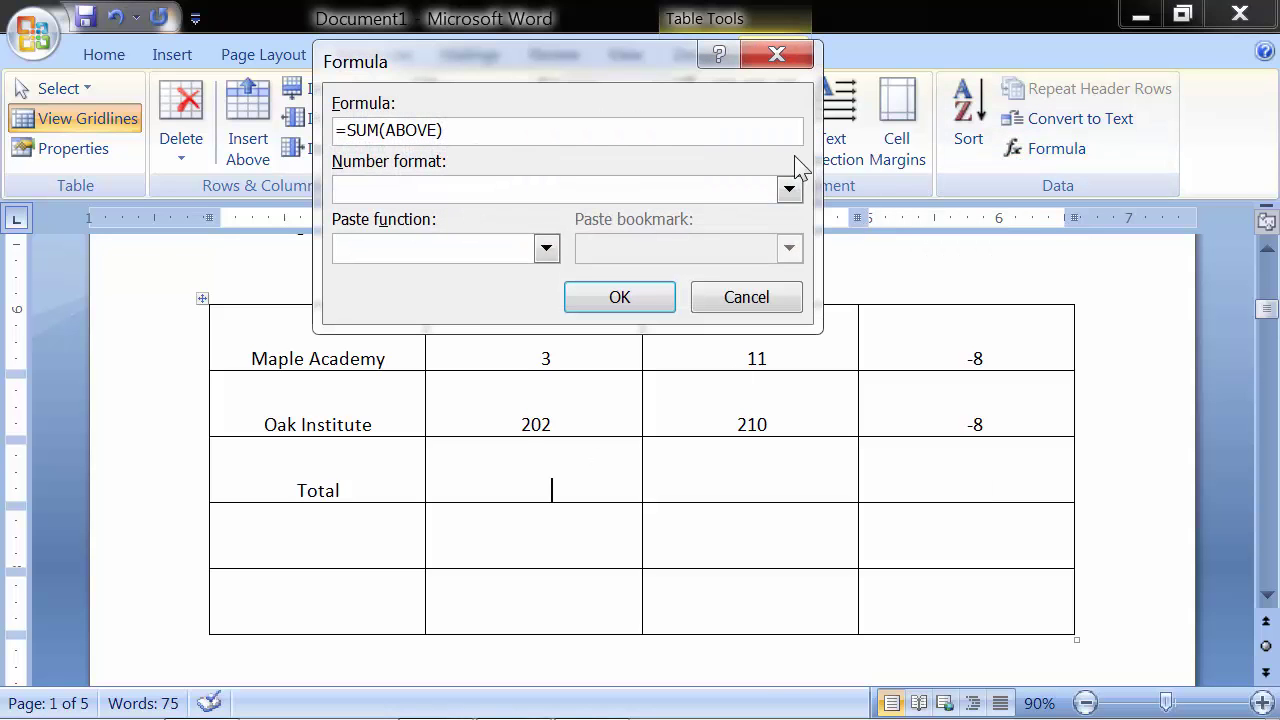
drag(530, 70, 795, 79)
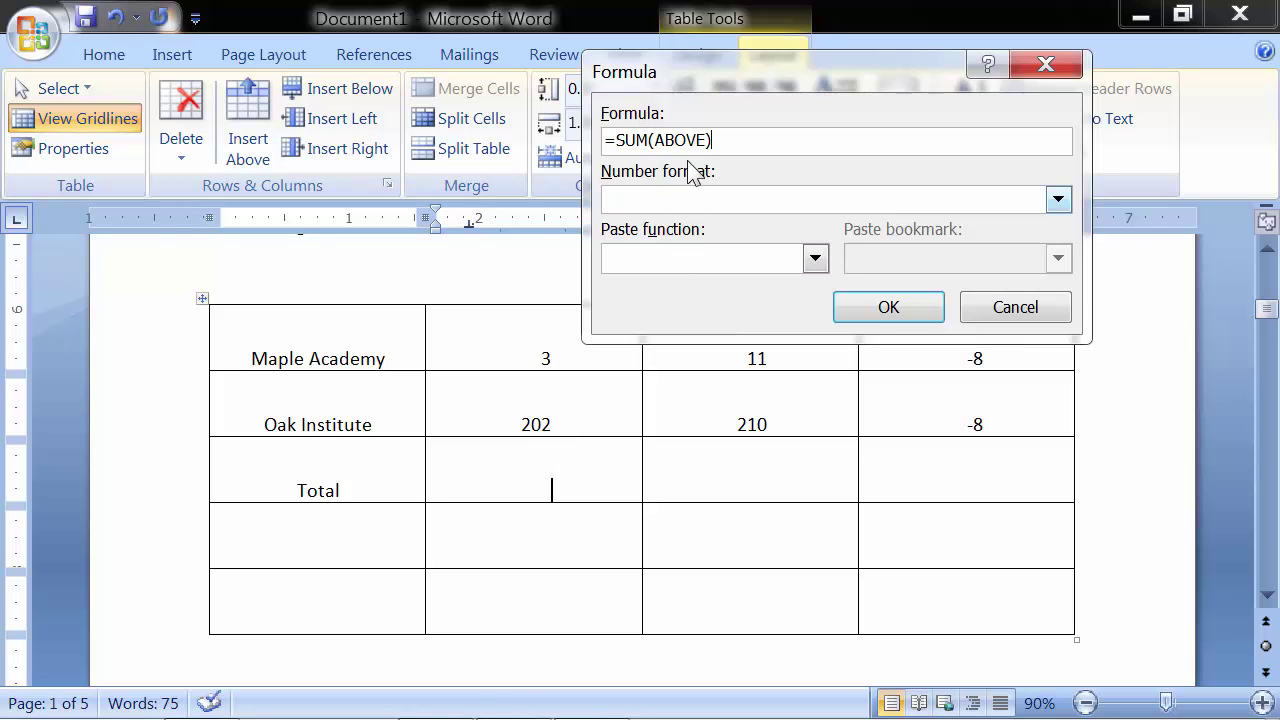
drag(705, 145, 661, 145)
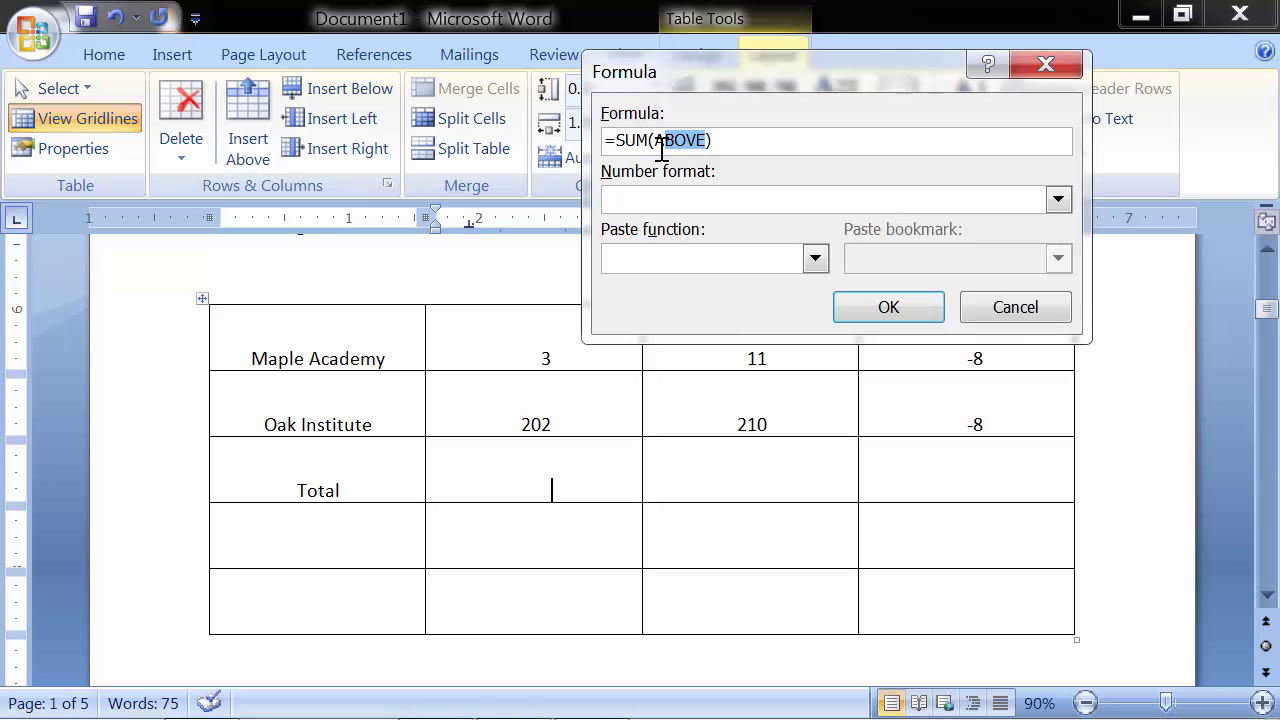
drag(656, 140, 709, 140)
click(866, 312)
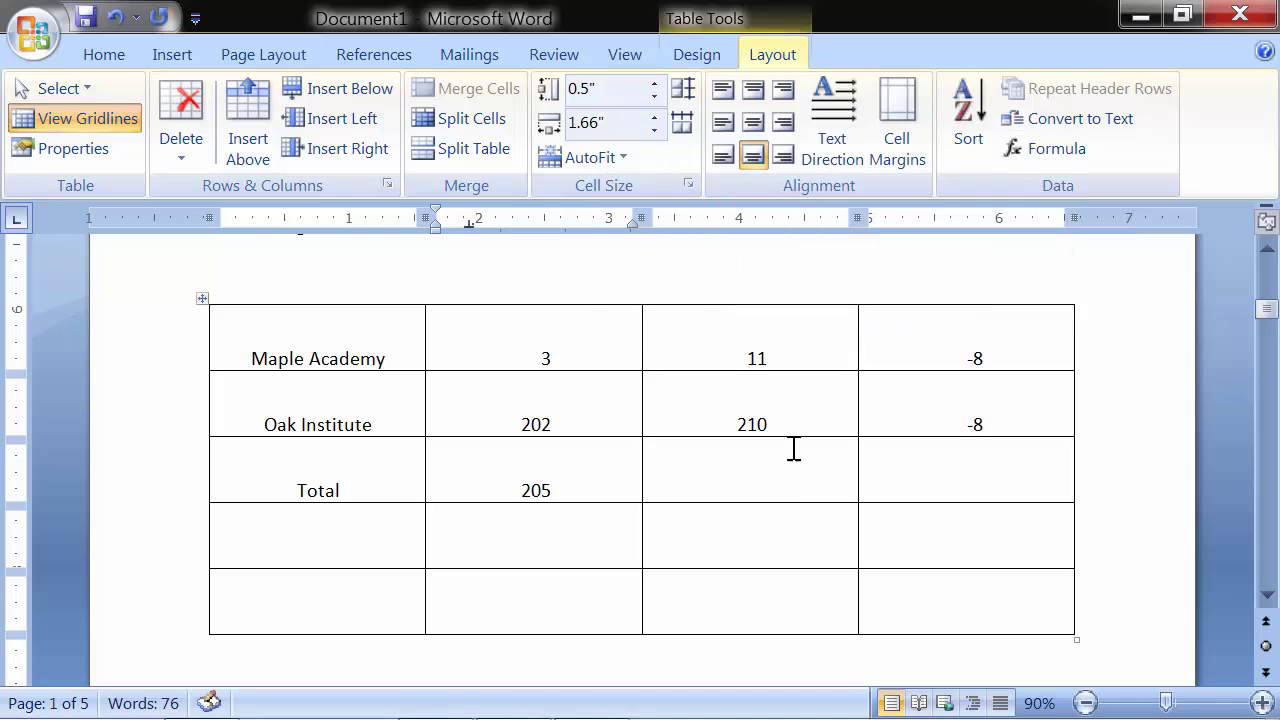
Step: Insert an =AVERAGE(above) formula in the third column's Total cell, showing 110.5
click(784, 491)
click(1017, 150)
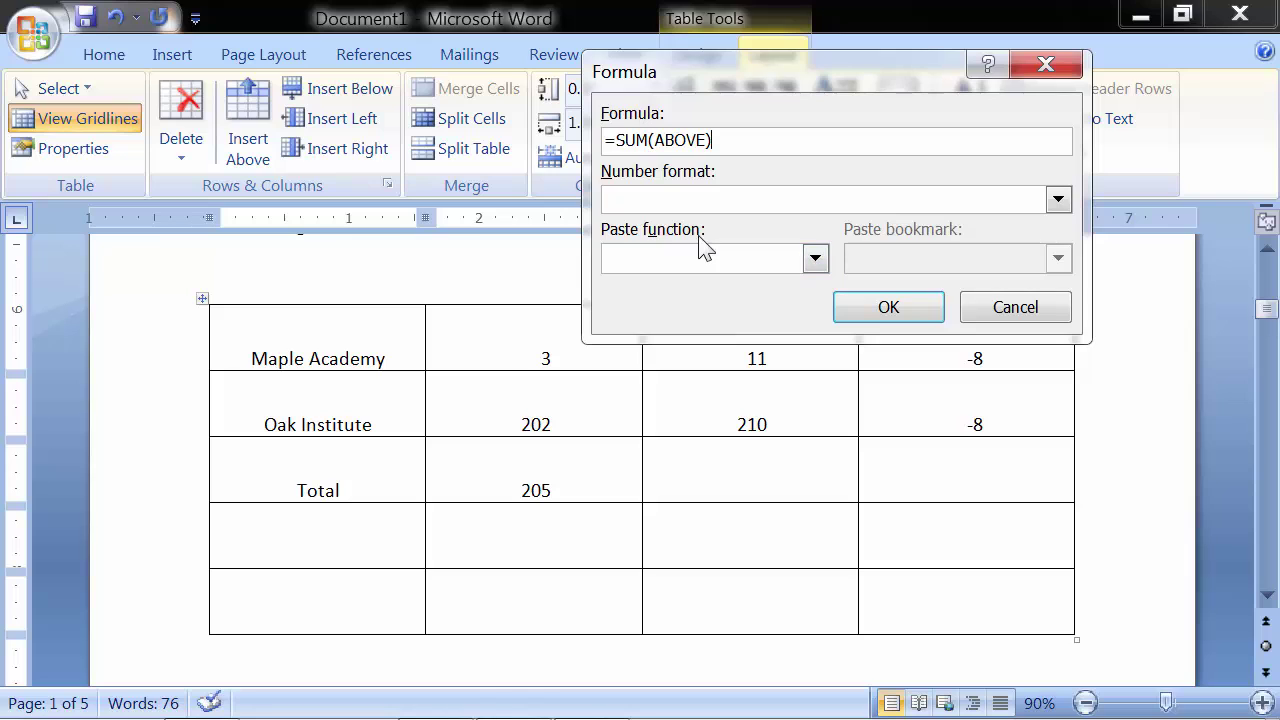
click(815, 258)
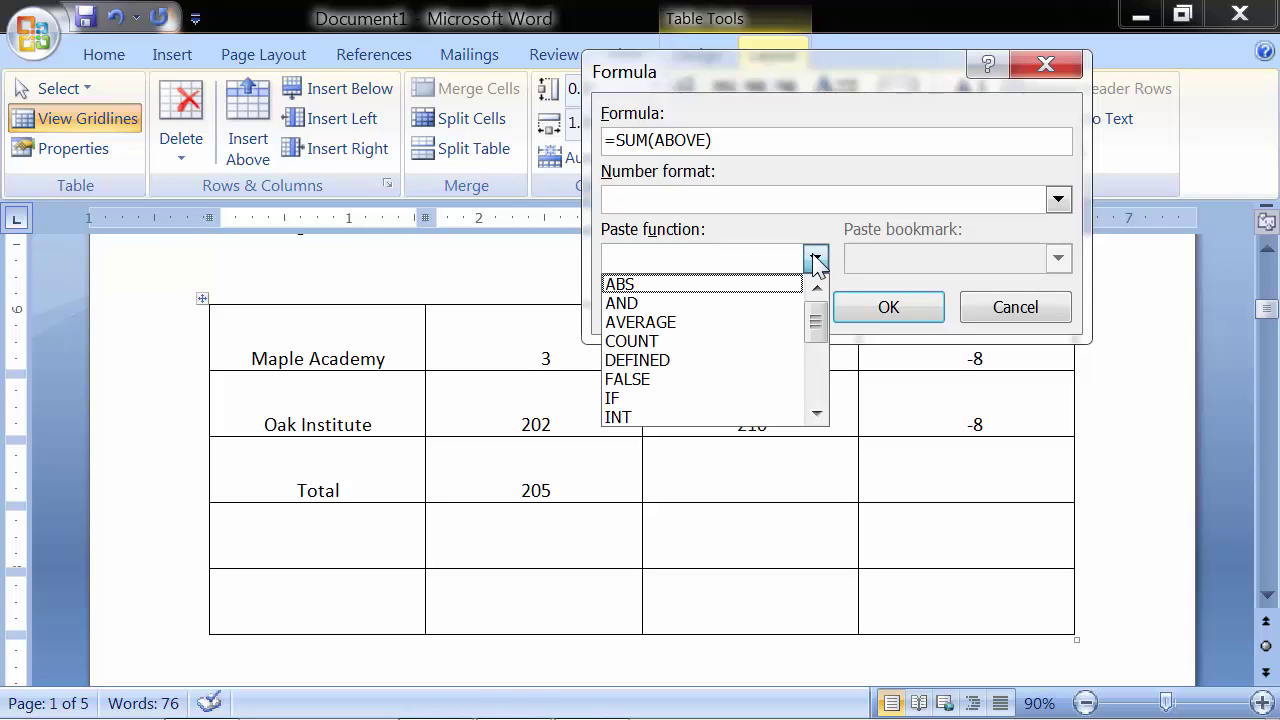
mouse_move(819, 326)
mouse_down()
mouse_move(815, 378)
mouse_move(818, 312)
mouse_up()
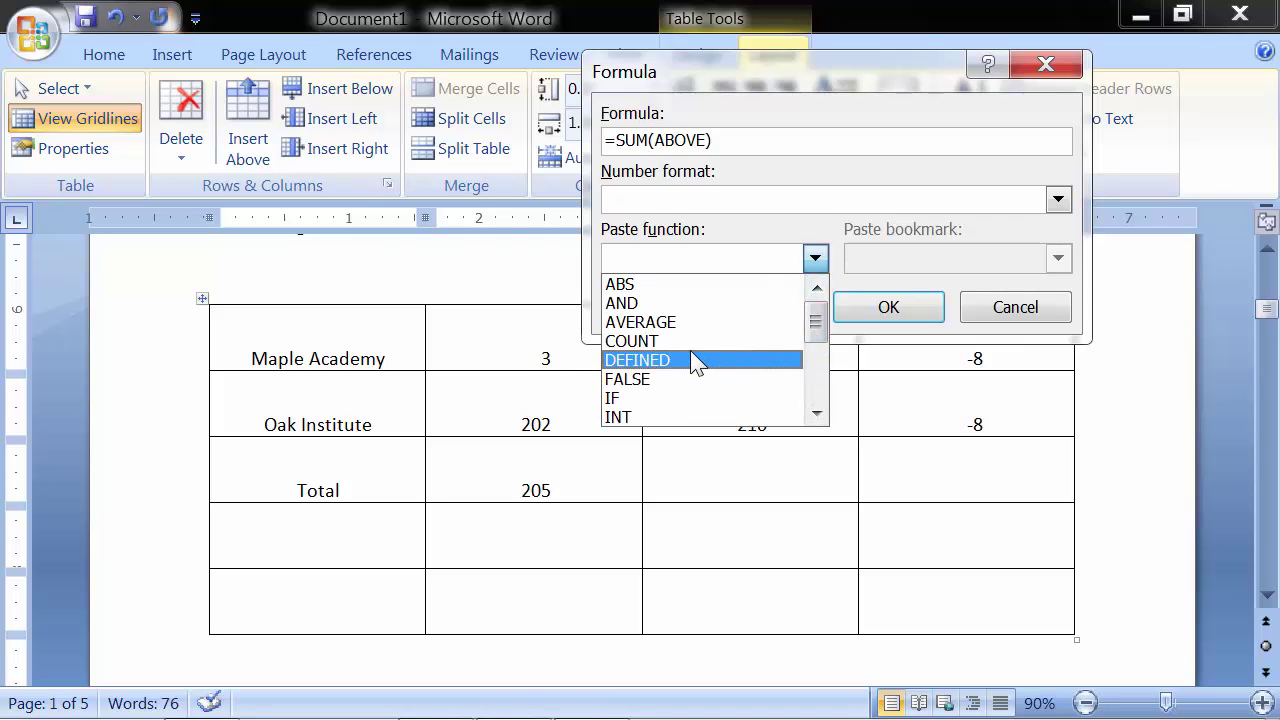
click(685, 320)
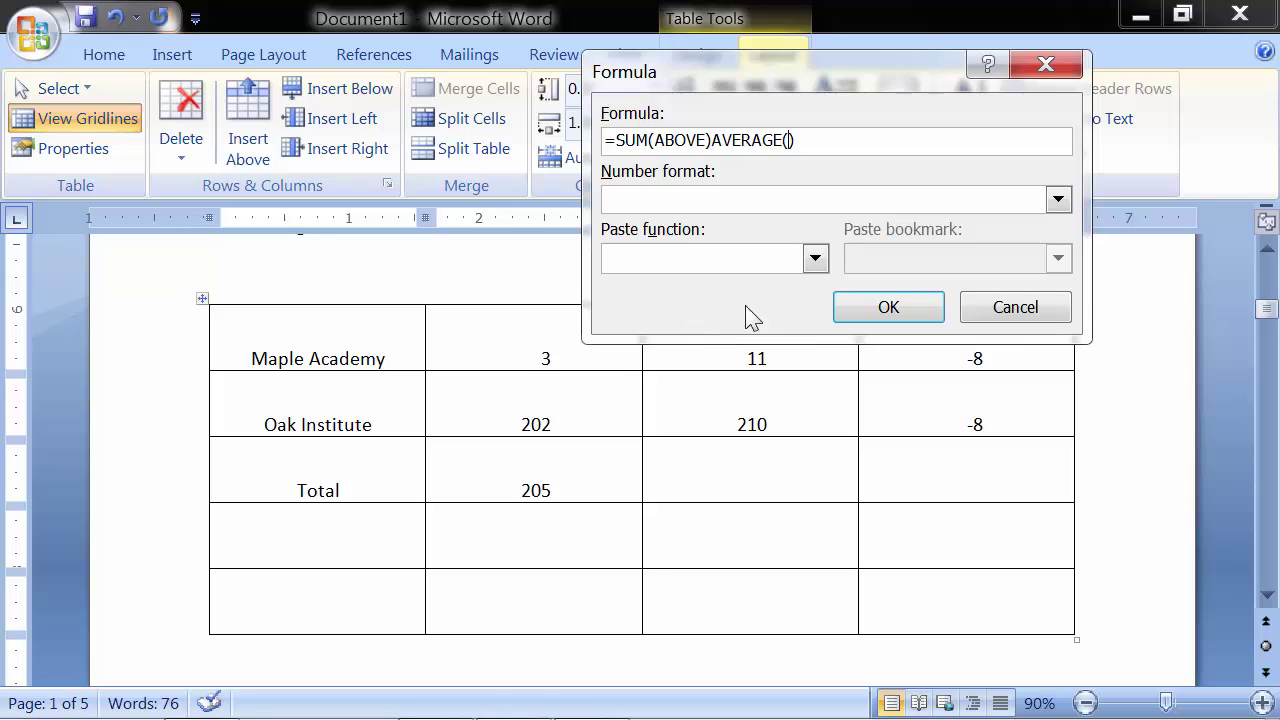
drag(708, 140, 615, 140)
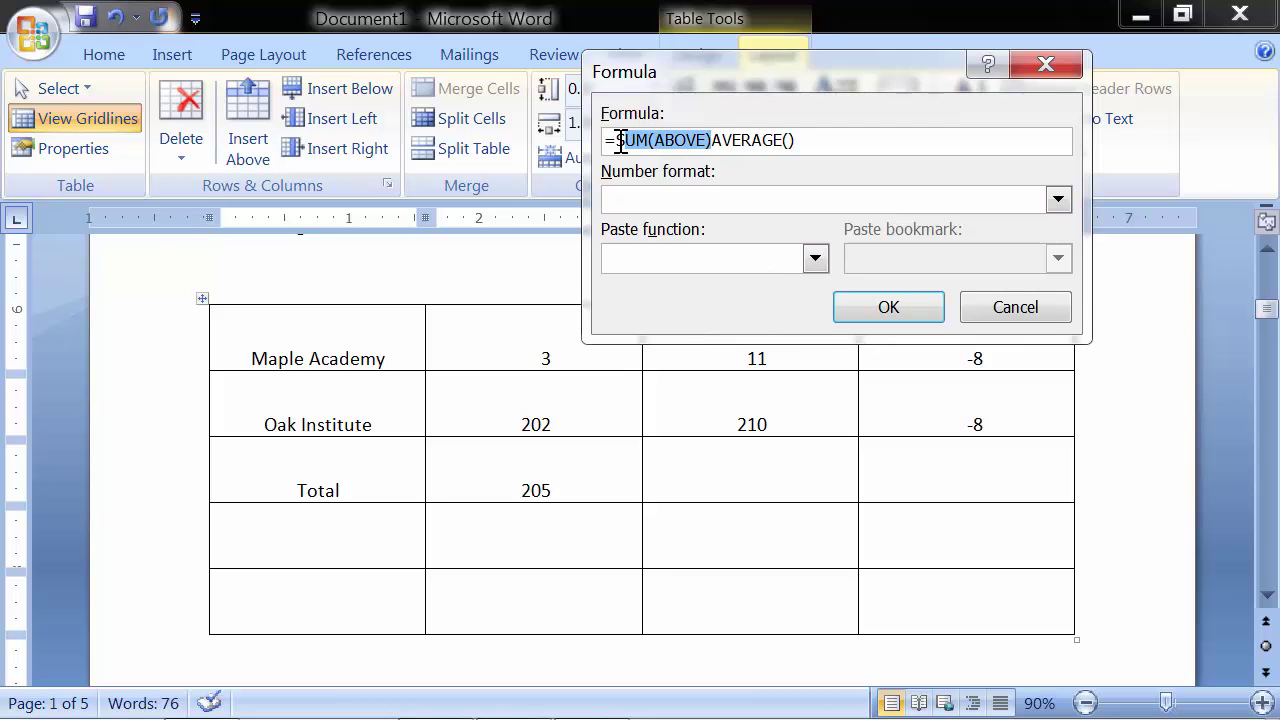
key(Delete)
text(above)
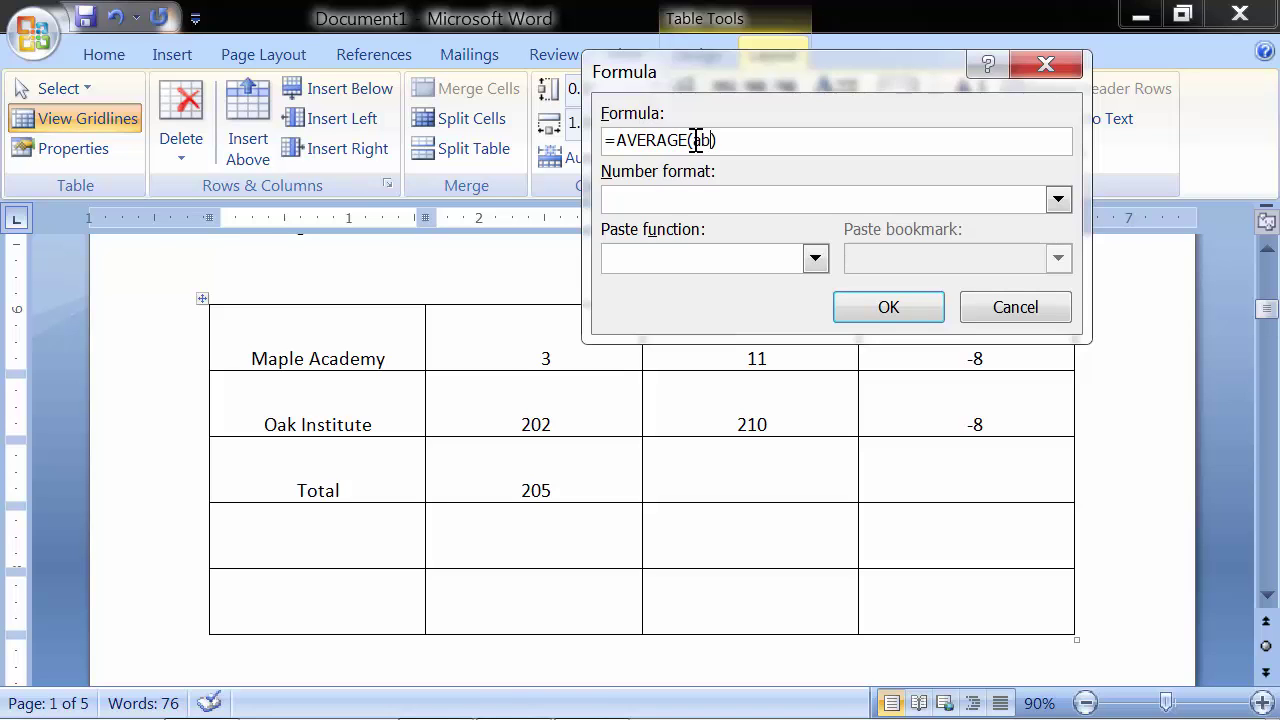
click(862, 307)
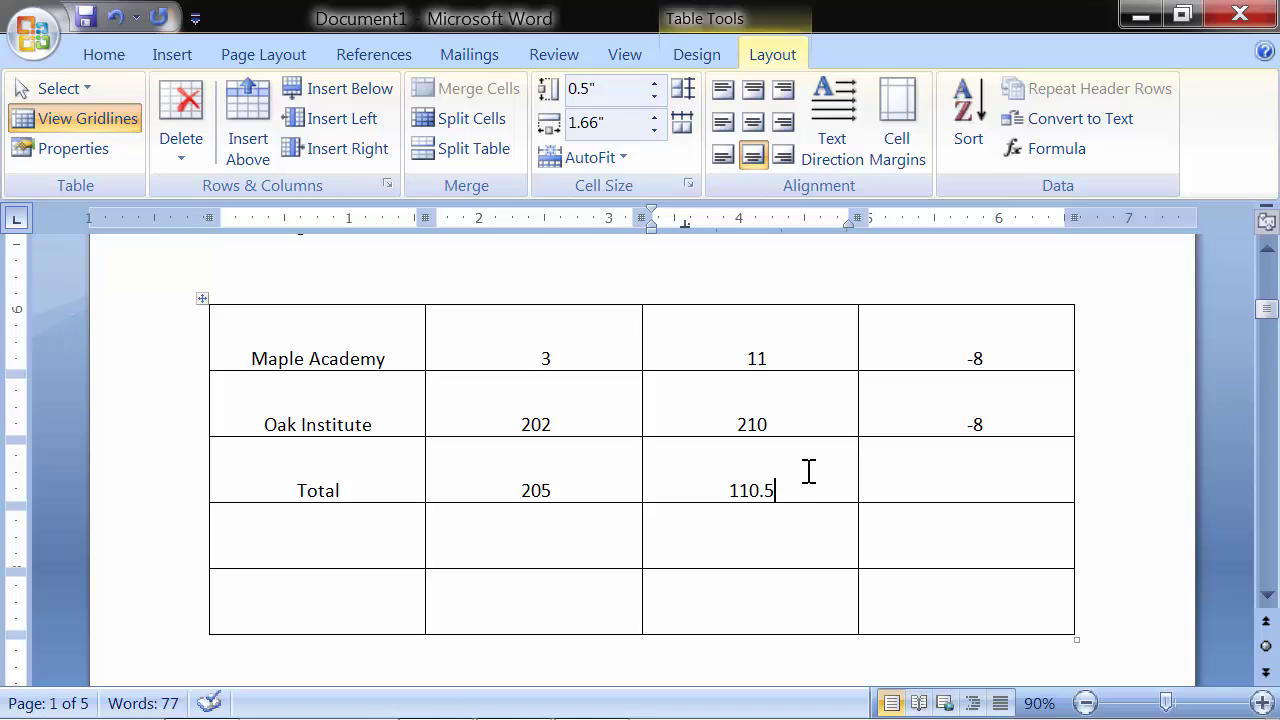